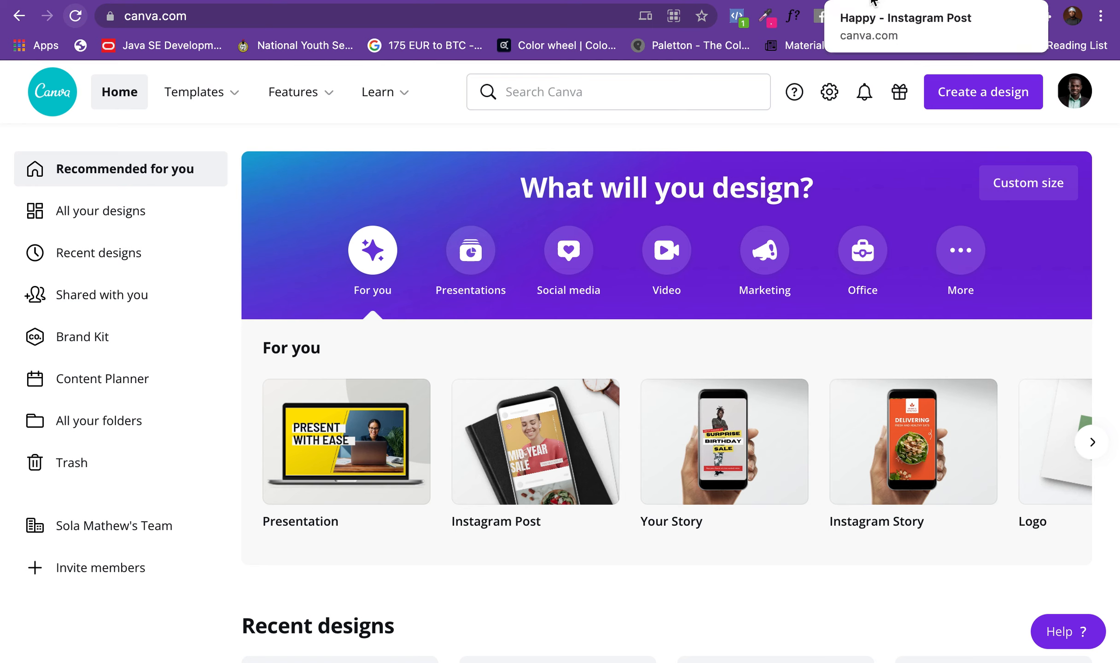
Step: Look at the open birthday Instagram post and browse the pages of the 10-page sales formula carousel design
{"action": "left_click", "coordinate": [872, 2]}
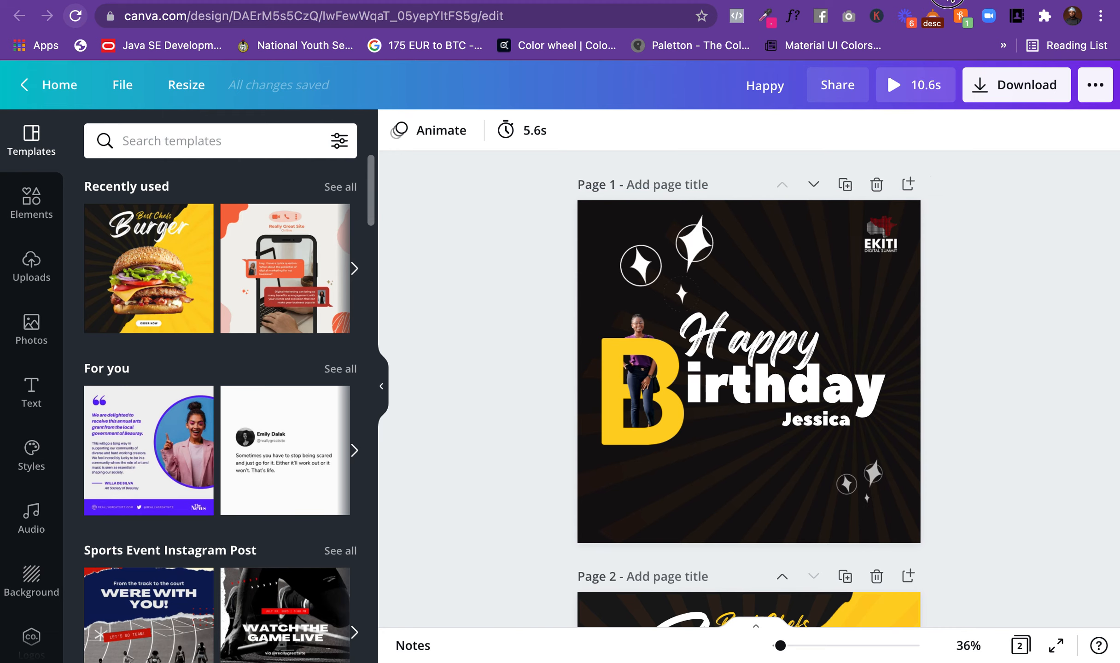
{"action": "left_click", "coordinate": [950, 1]}
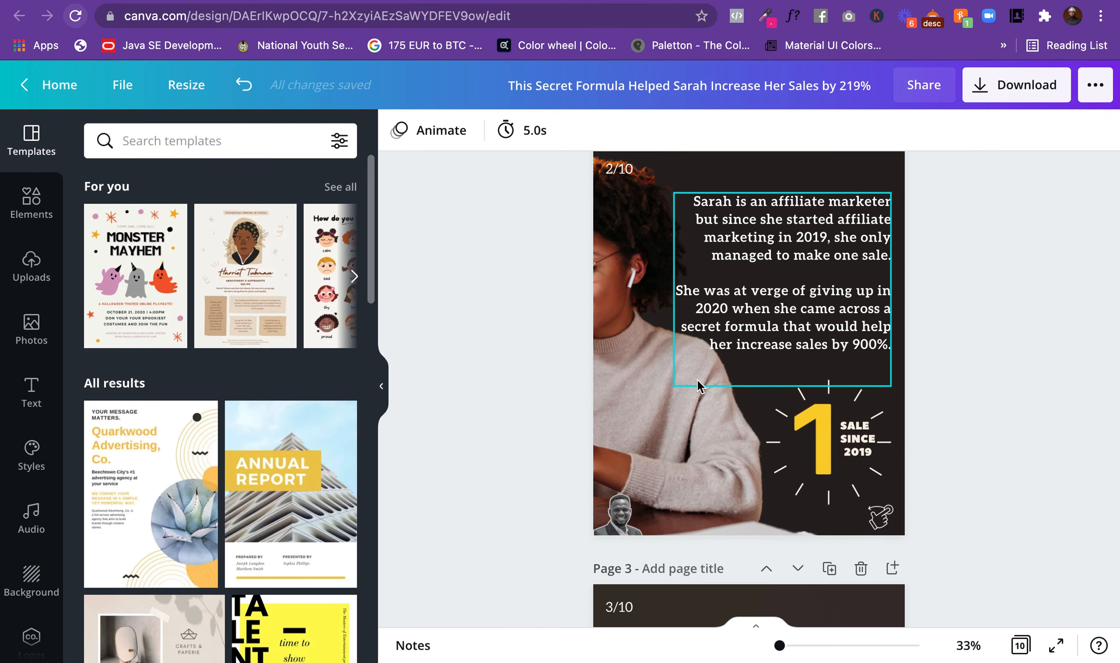
{"action": "scroll", "coordinate": [697, 380], "scroll_direction": "down", "scroll_amount": 2}
{"action": "scroll", "coordinate": [697, 380], "scroll_direction": "up", "scroll_amount": 10}
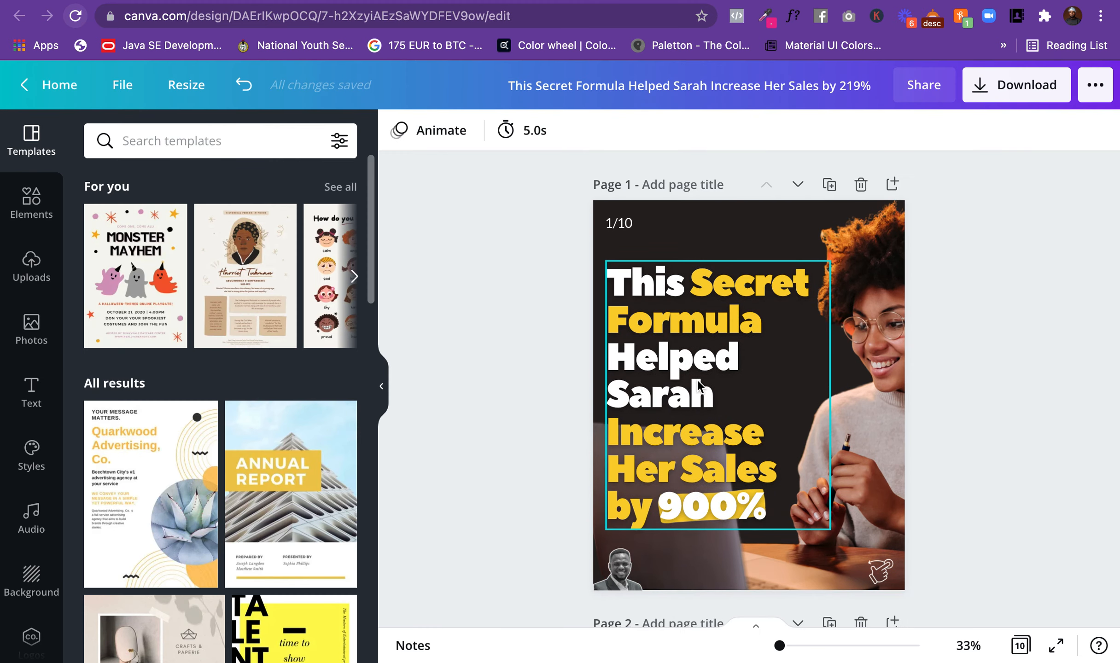
{"action": "scroll", "coordinate": [897, 278], "scroll_direction": "down", "scroll_amount": 6}
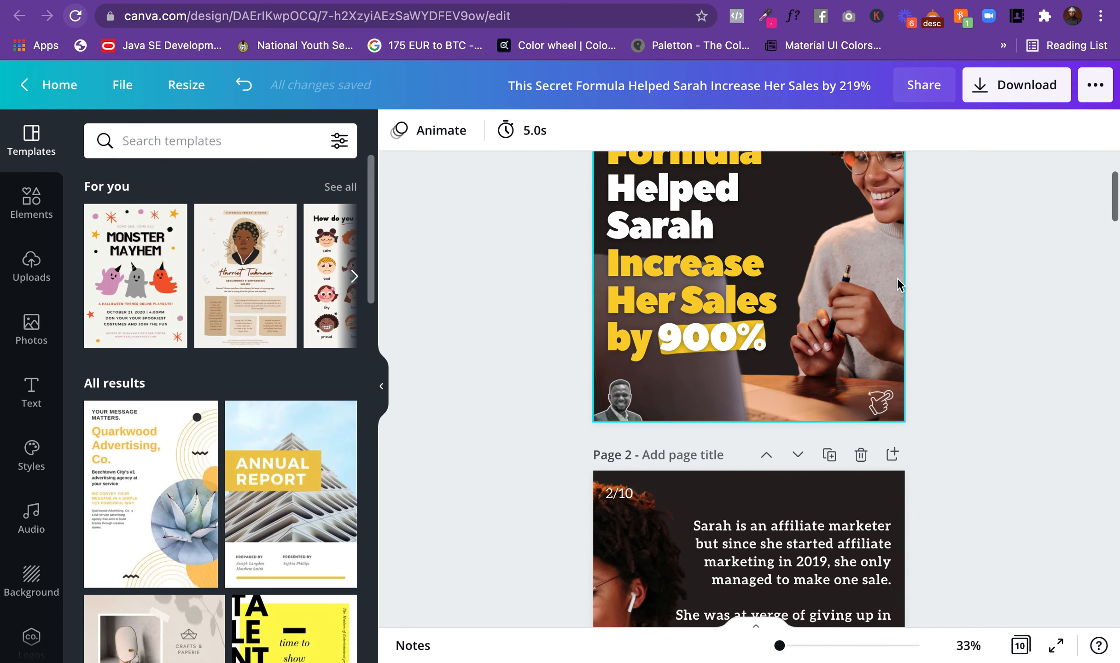
{"action": "scroll", "coordinate": [897, 279], "scroll_direction": "down", "scroll_amount": 20}
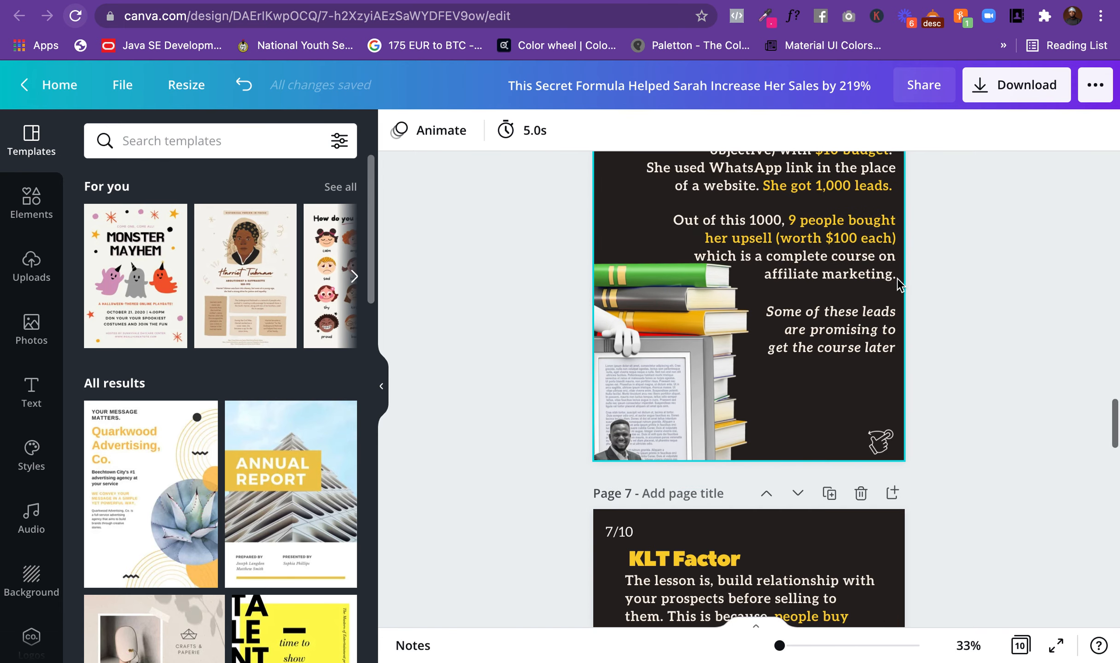
{"action": "scroll", "coordinate": [967, 270], "scroll_direction": "up", "scroll_amount": 20}
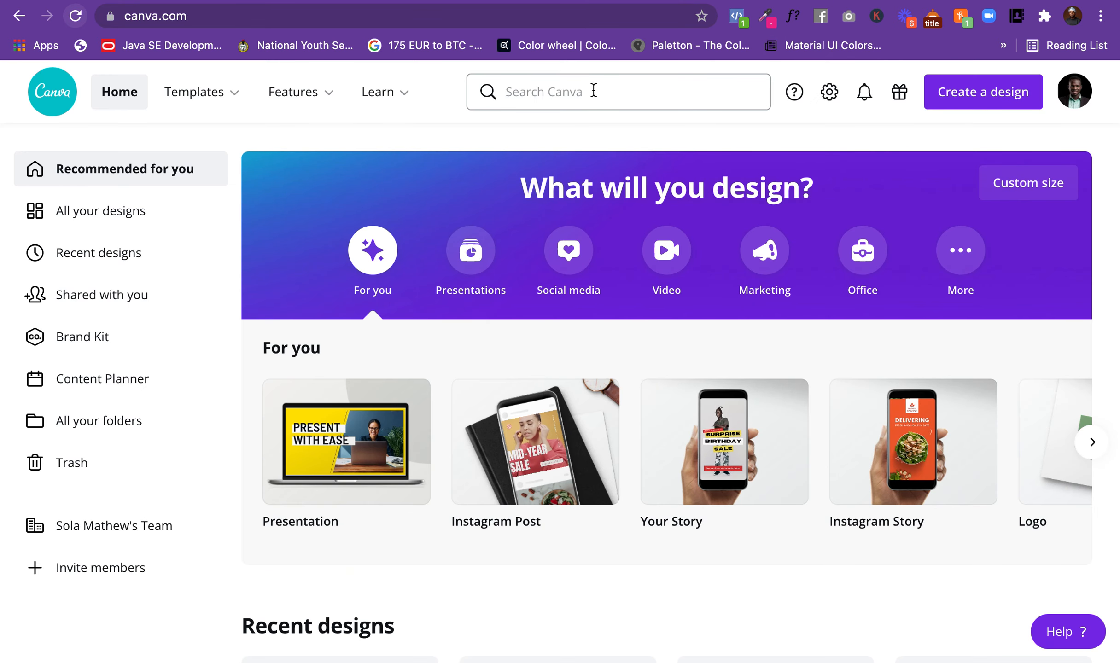
Step: Search Canva for "business card" and view the matching template types
{"action": "left_click", "coordinate": [593, 90]}
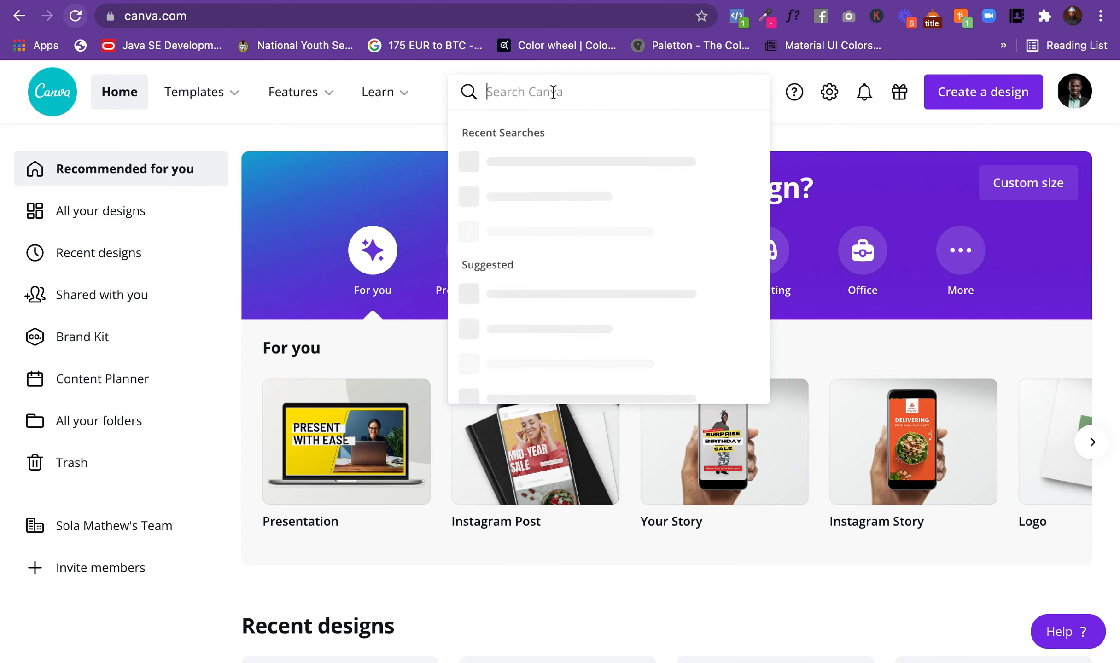
{"action": "type", "text": "busines"}
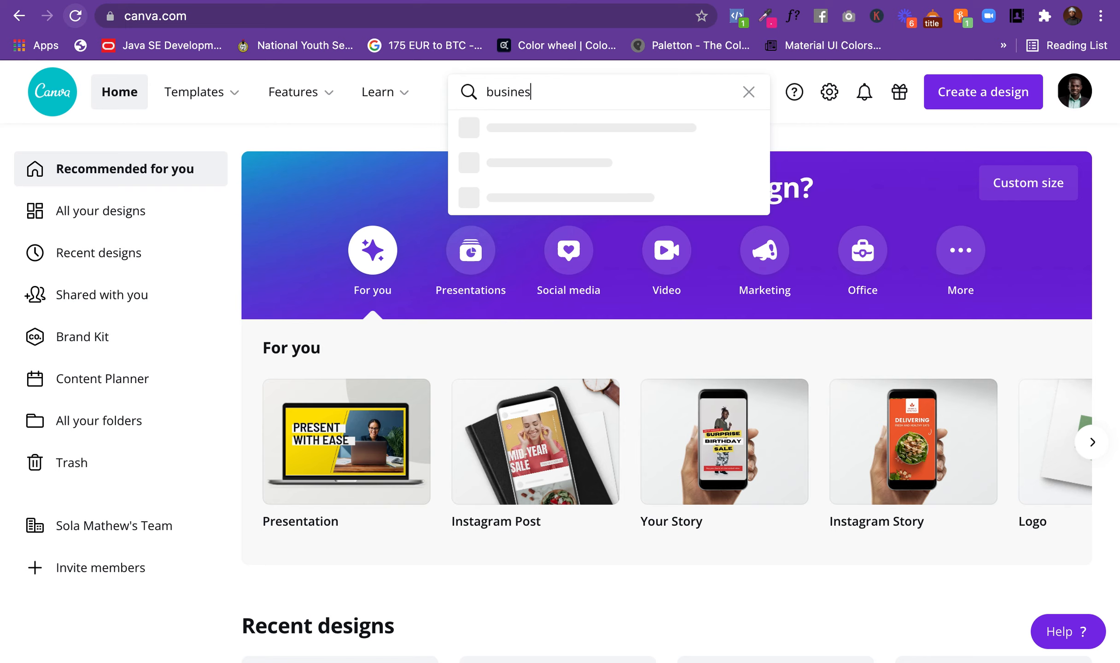
{"action": "type", "text": "s card"}
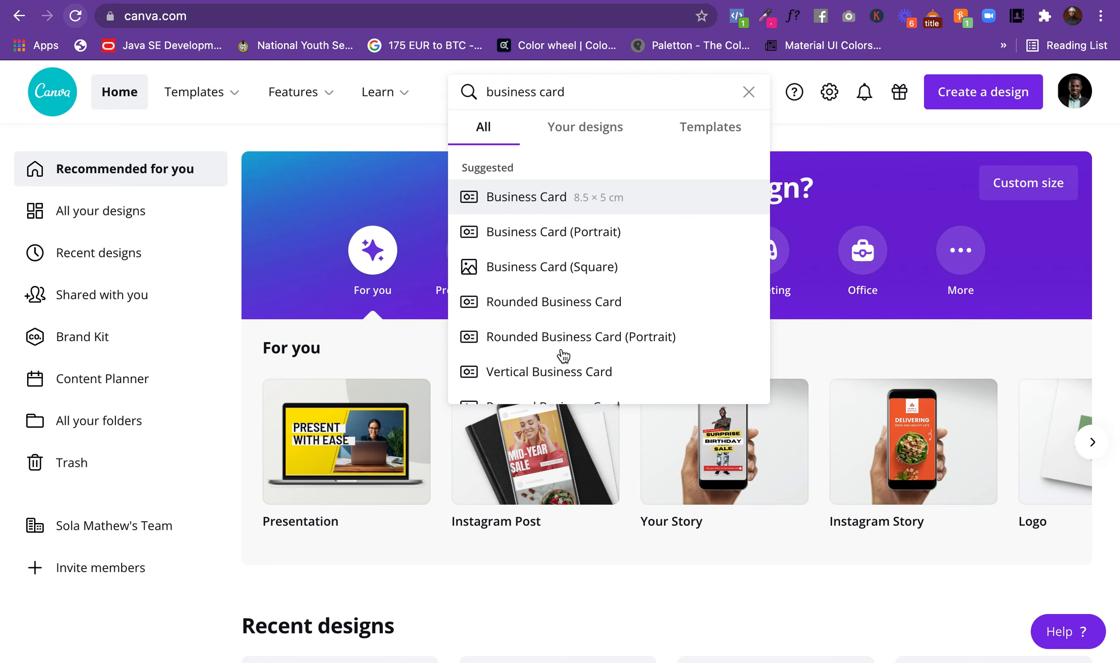
{"action": "scroll", "coordinate": [580, 313], "scroll_direction": "down", "scroll_amount": 5}
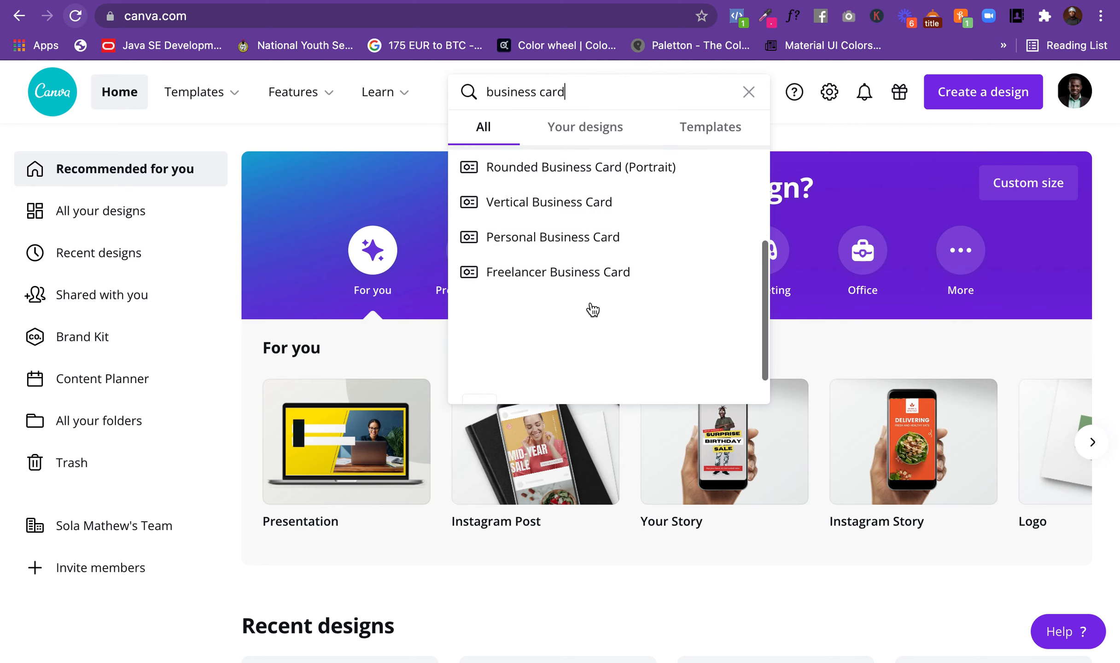
{"action": "scroll", "coordinate": [583, 220], "scroll_direction": "up", "scroll_amount": 5}
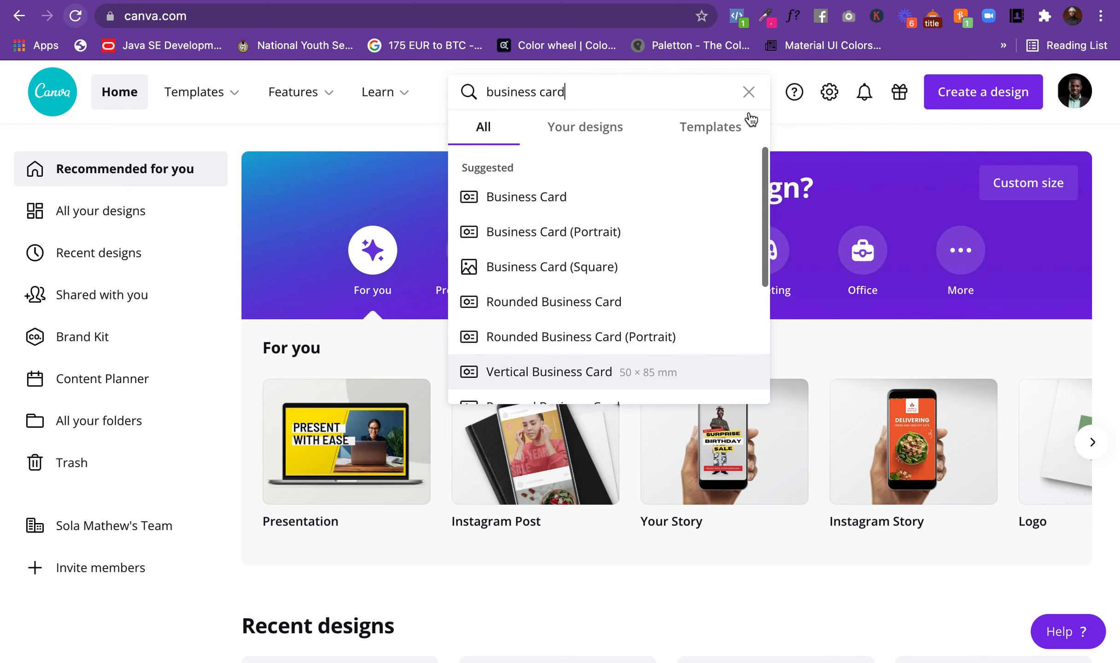
{"action": "left_click", "coordinate": [709, 131]}
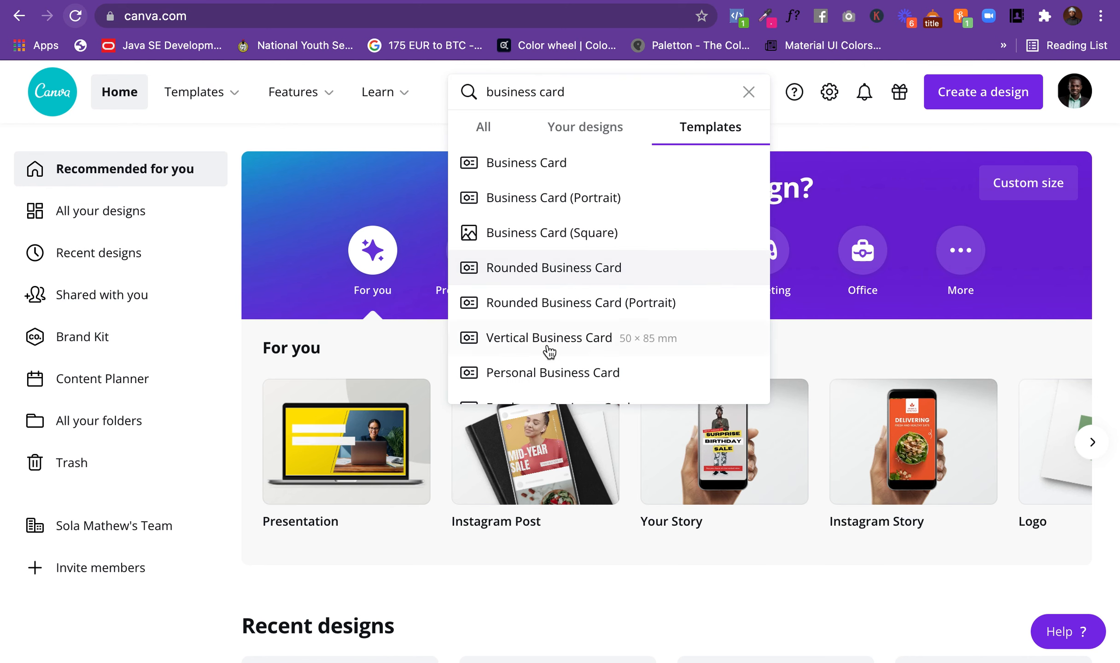
Step: Search for "instagram" instead and open the Instagram Post template category
{"action": "triple_click", "coordinate": [485, 91]}
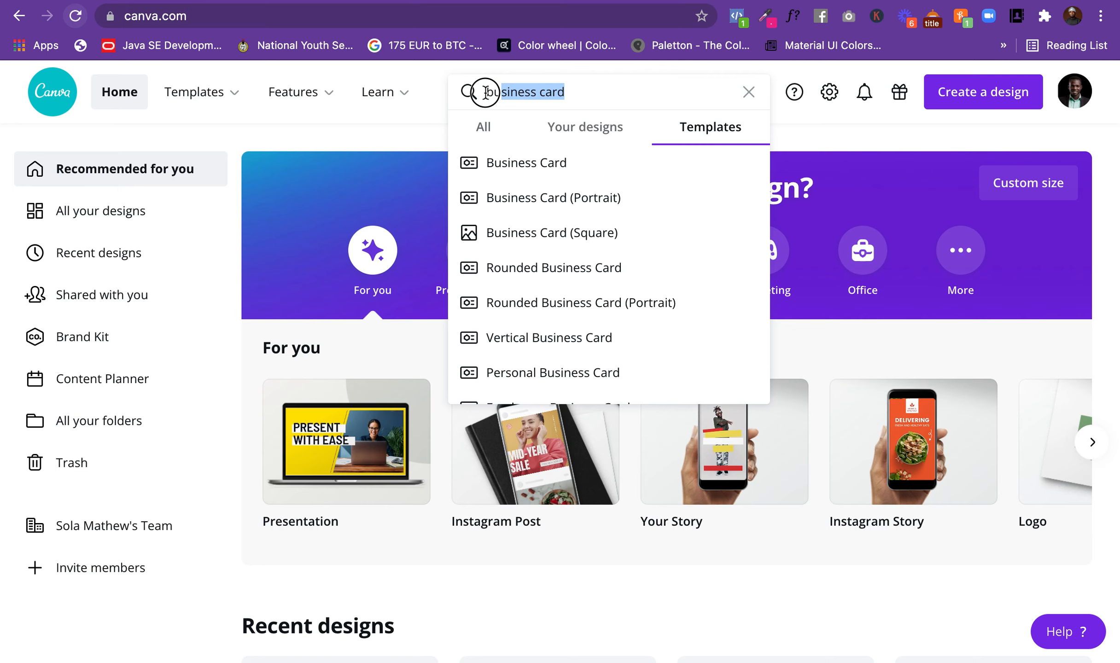
{"action": "type", "text": "isn"}
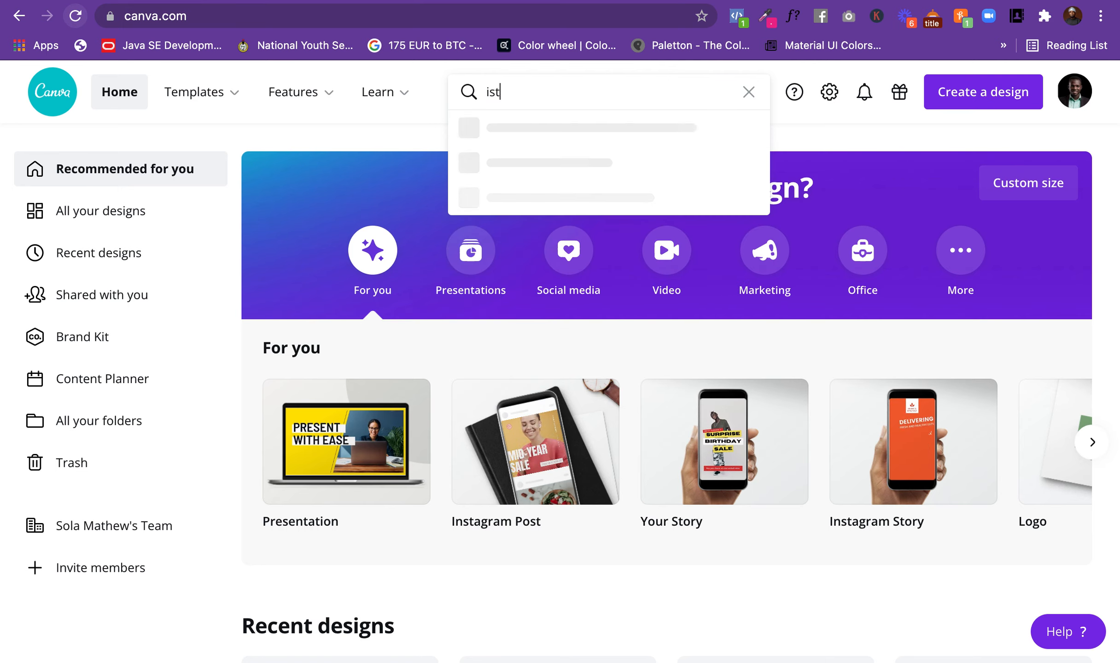
{"action": "key", "text": "BackSpace"}
{"action": "key", "text": "BackSpace"}
{"action": "type", "text": "n"}
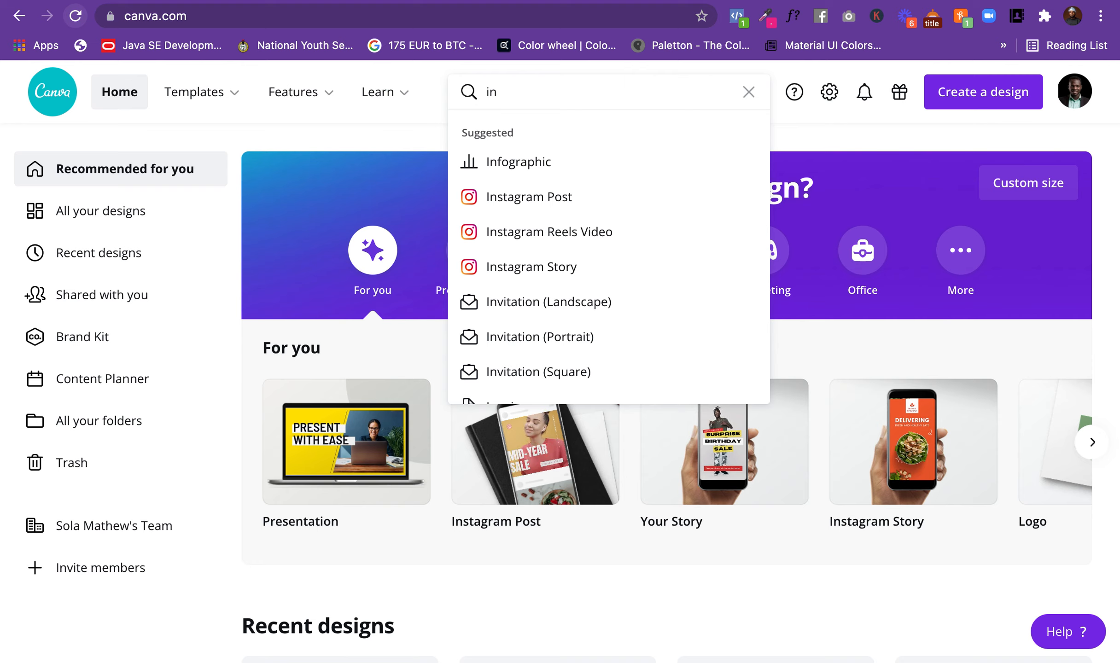
{"action": "type", "text": "stagram"}
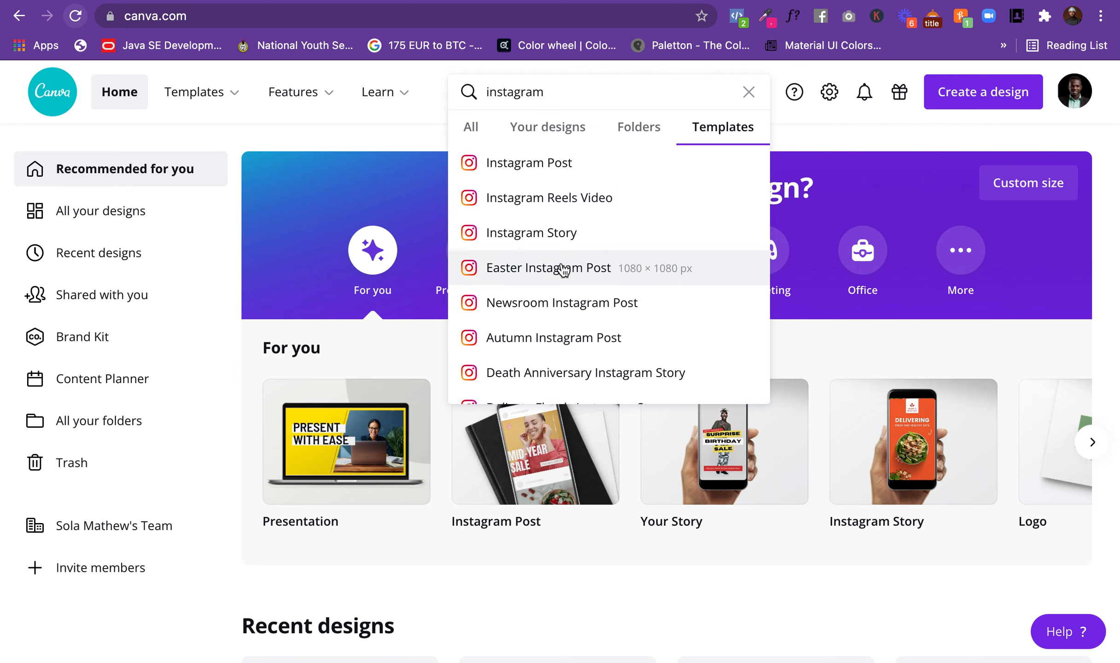
{"action": "scroll", "coordinate": [680, 163], "scroll_direction": "down", "scroll_amount": 1}
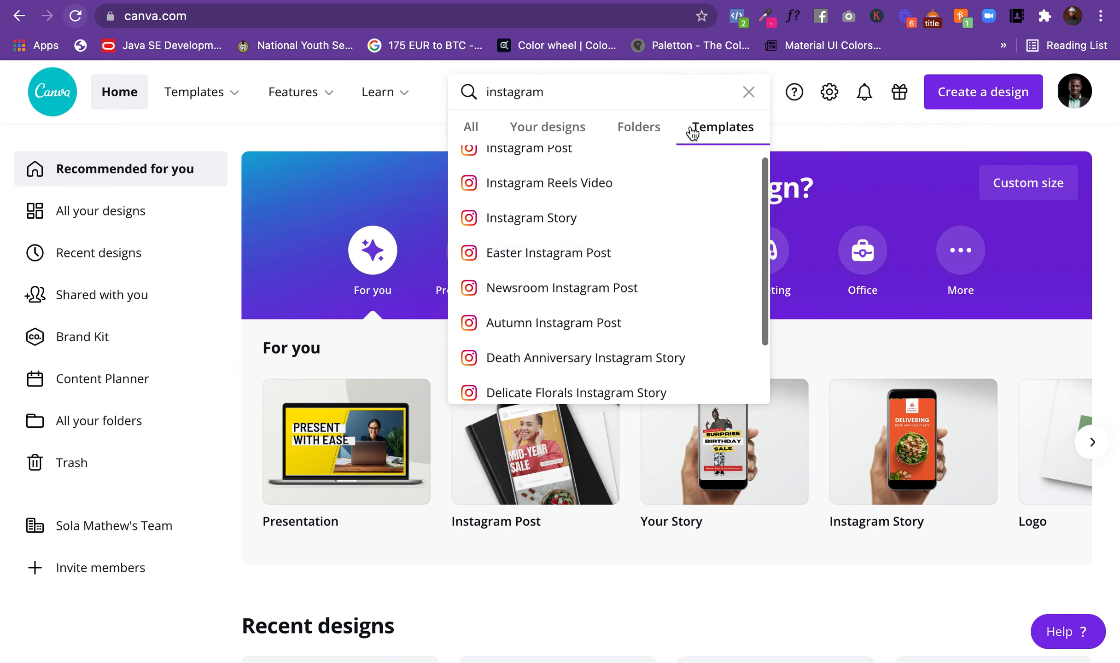
{"action": "scroll", "coordinate": [633, 268], "scroll_direction": "down", "scroll_amount": 4}
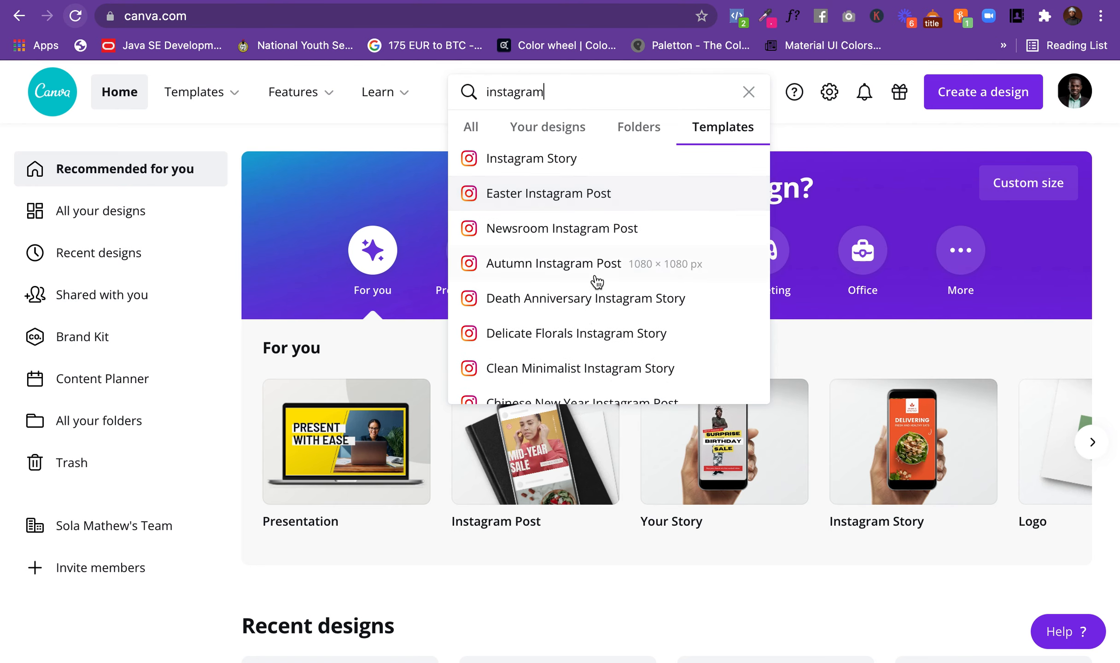
{"action": "scroll", "coordinate": [594, 279], "scroll_direction": "up", "scroll_amount": 5}
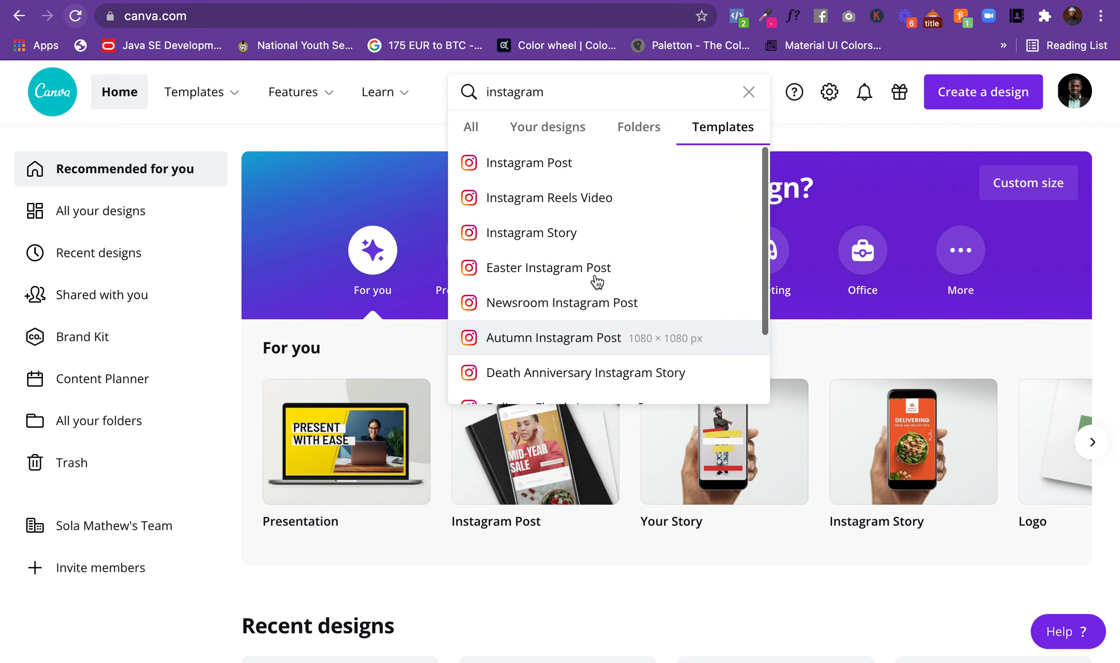
{"action": "left_click", "coordinate": [550, 164]}
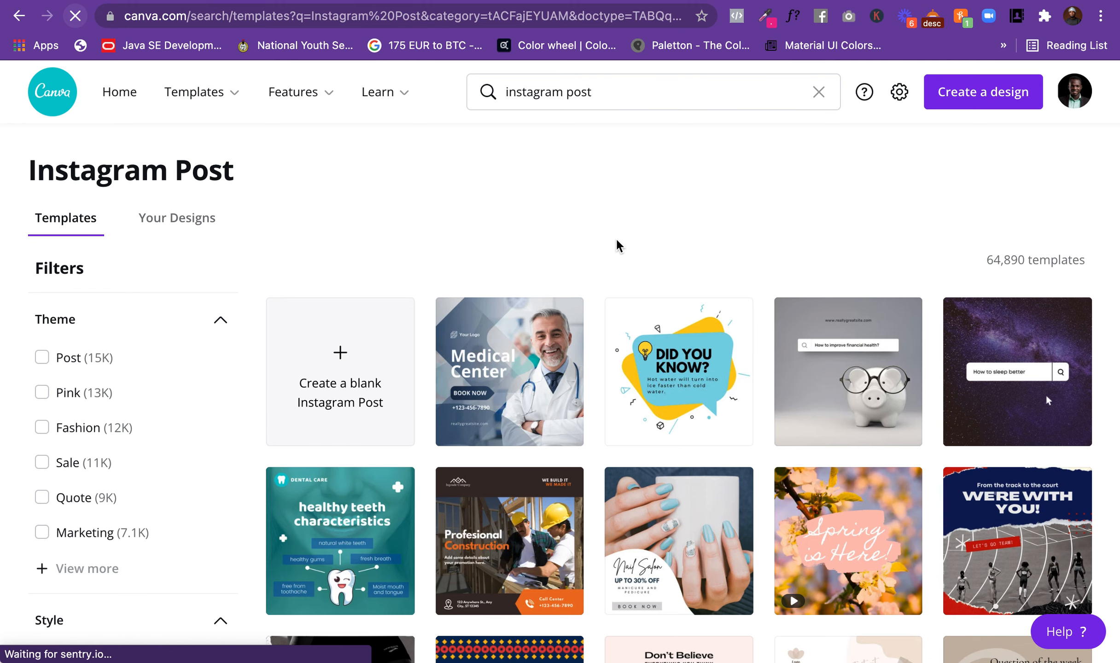
Step: Browse the Instagram Post templates and filter them by the purple color
{"action": "scroll", "coordinate": [649, 263], "scroll_direction": "down", "scroll_amount": 4}
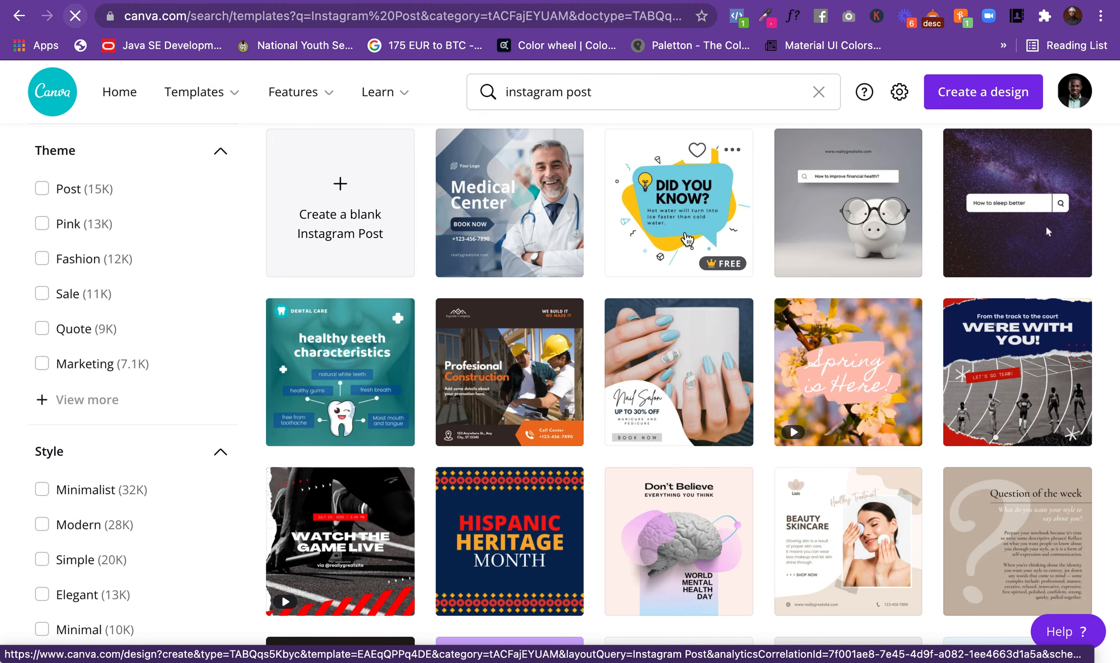
{"action": "scroll", "coordinate": [688, 240], "scroll_direction": "down", "scroll_amount": 3}
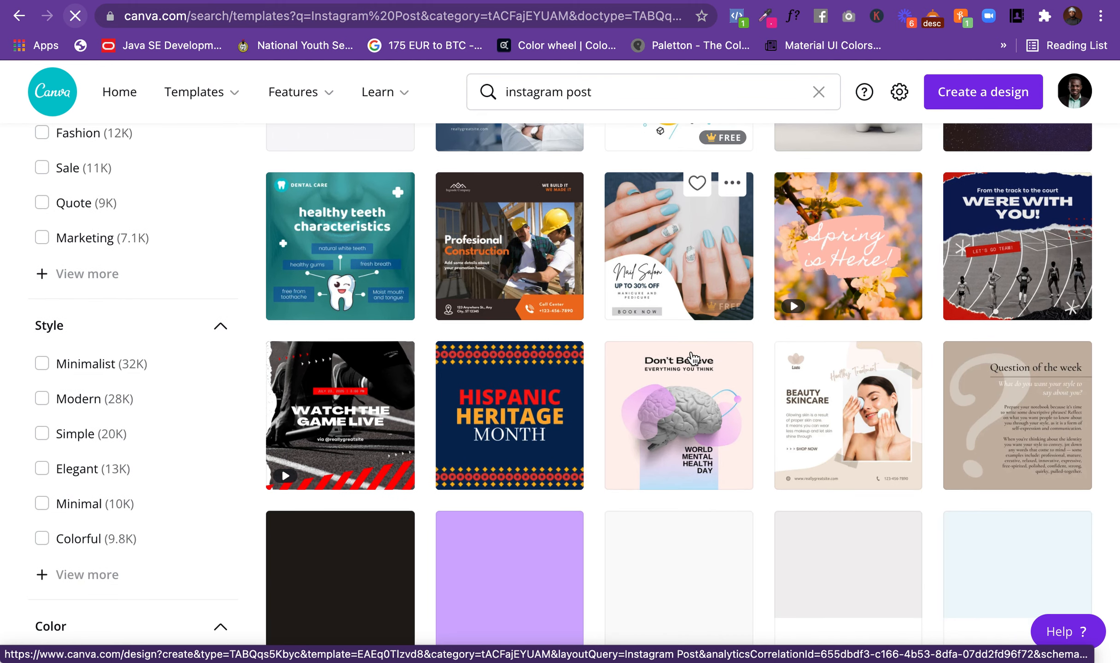
{"action": "scroll", "coordinate": [693, 358], "scroll_direction": "down", "scroll_amount": 6}
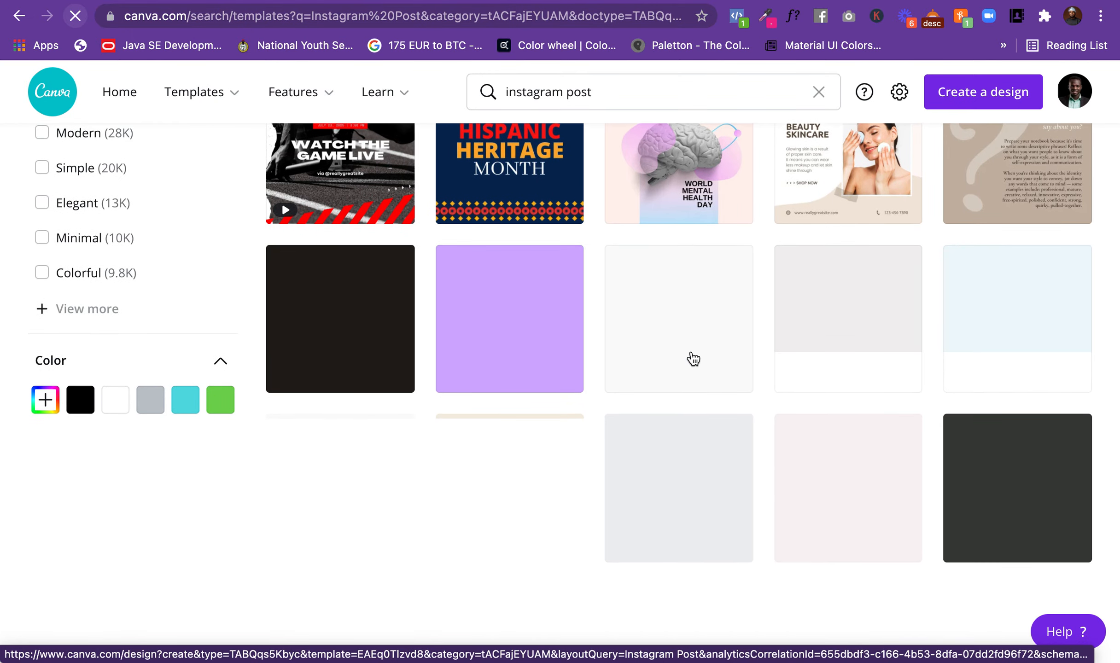
{"action": "scroll", "coordinate": [693, 358], "scroll_direction": "down", "scroll_amount": 1}
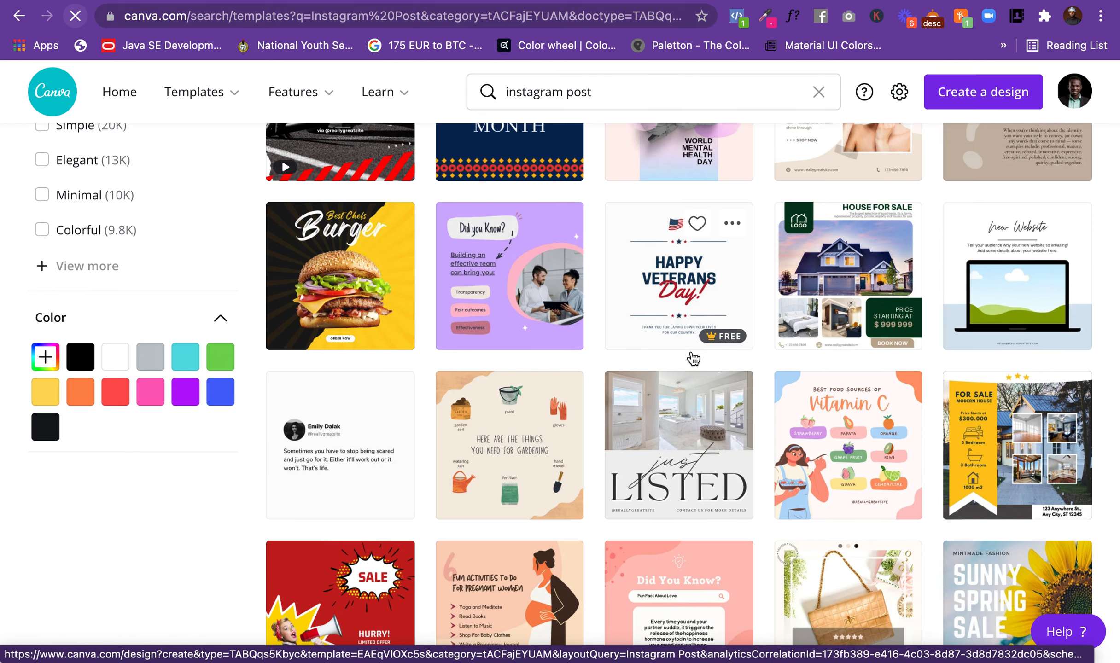
{"action": "scroll", "coordinate": [692, 358], "scroll_direction": "down", "scroll_amount": 1}
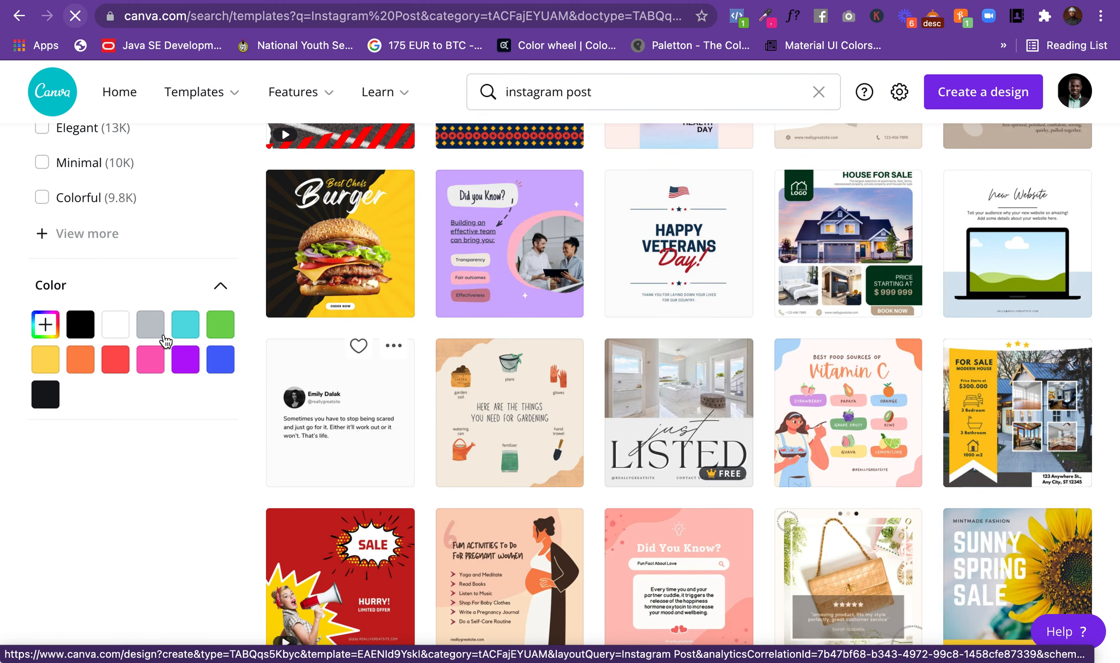
{"action": "left_click", "coordinate": [185, 362]}
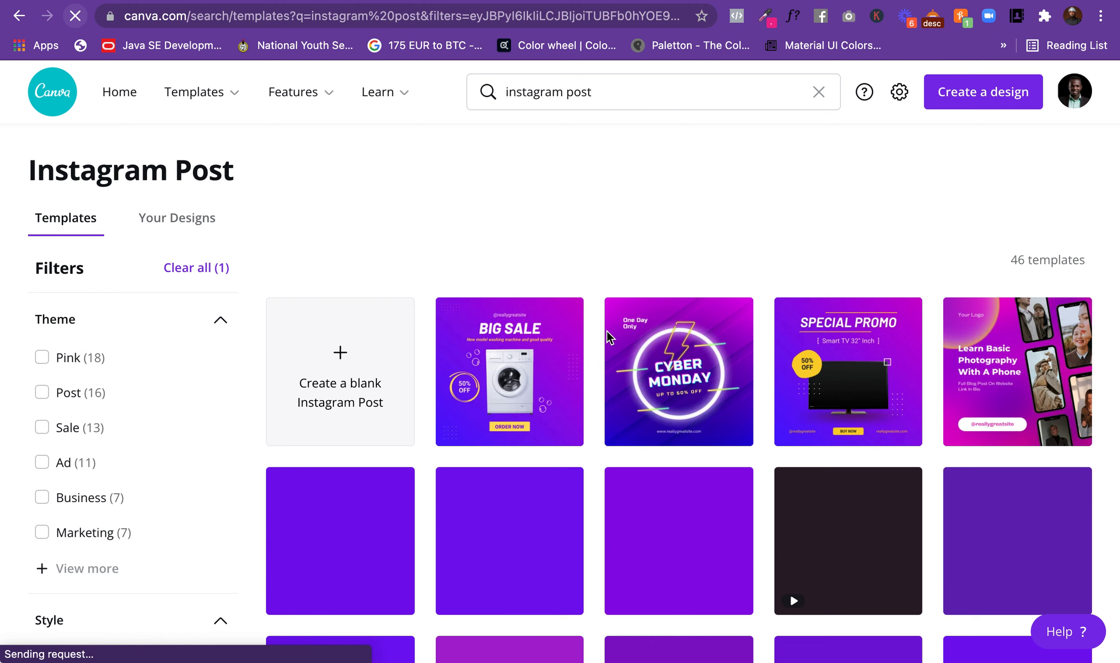
Step: Examine the purple Instagram Post templates and the available theme, style and color filters
{"action": "scroll", "coordinate": [609, 339], "scroll_direction": "down", "scroll_amount": 1}
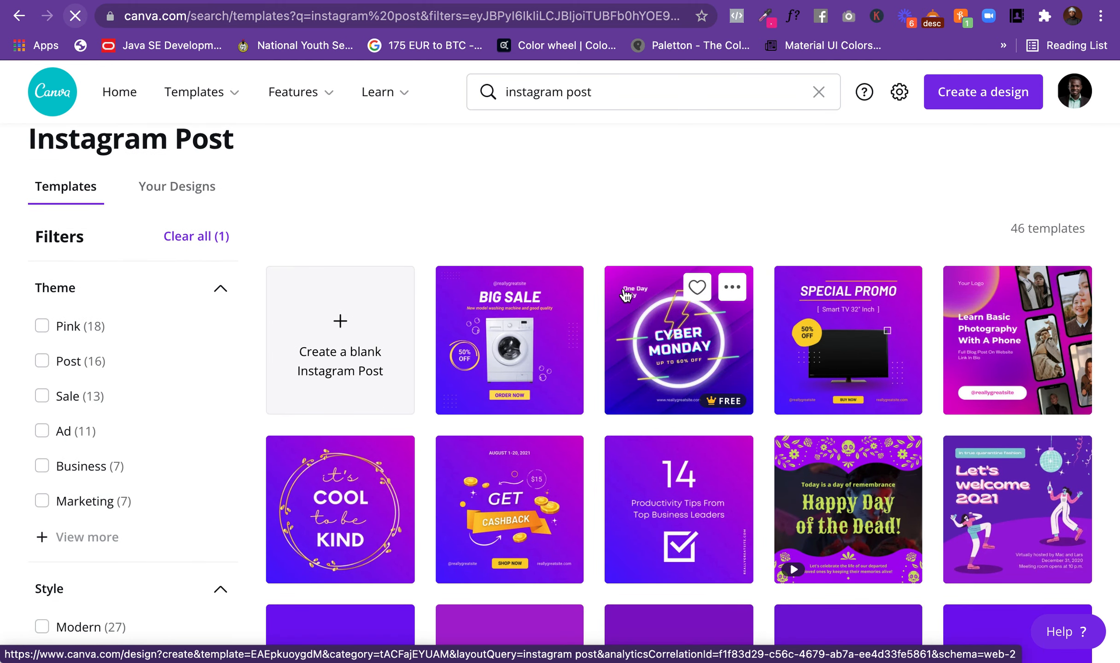
{"action": "scroll", "coordinate": [625, 294], "scroll_direction": "down", "scroll_amount": 5}
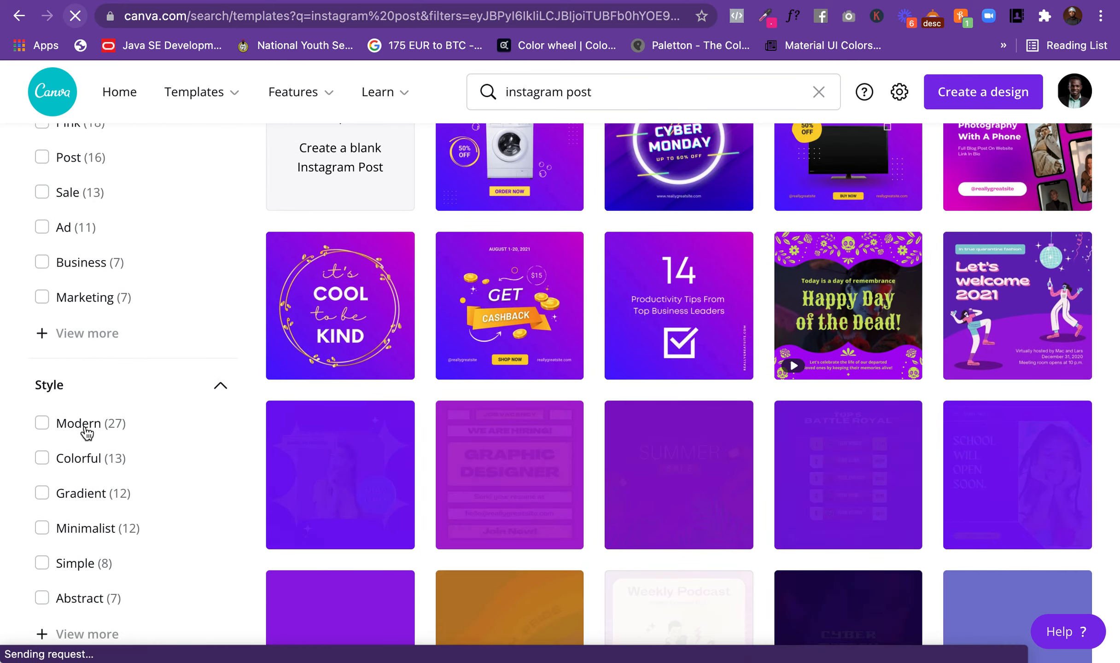
{"action": "scroll", "coordinate": [84, 430], "scroll_direction": "down", "scroll_amount": 6}
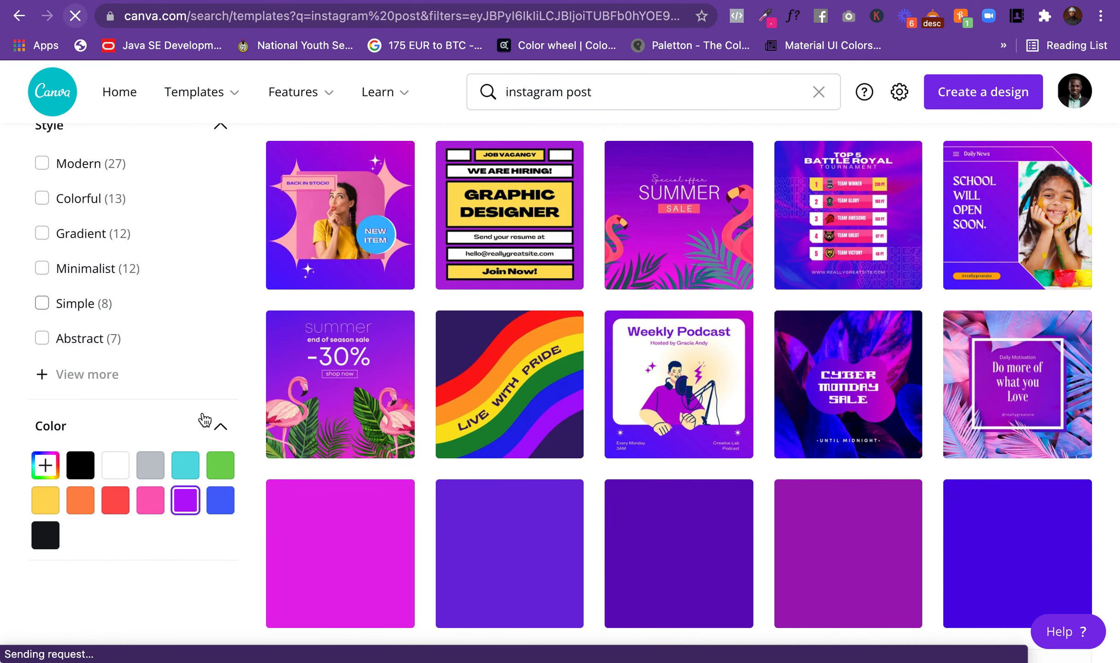
{"action": "scroll", "coordinate": [530, 325], "scroll_direction": "up", "scroll_amount": 4}
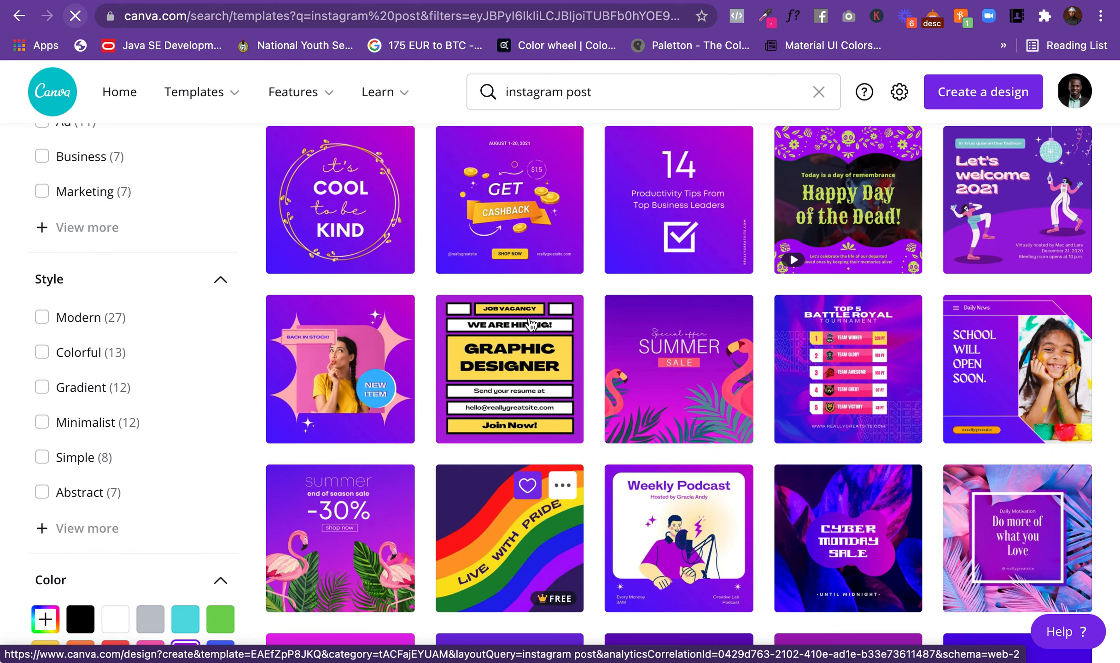
{"action": "scroll", "coordinate": [688, 276], "scroll_direction": "up", "scroll_amount": 1}
{"action": "scroll", "coordinate": [688, 275], "scroll_direction": "up", "scroll_amount": 2}
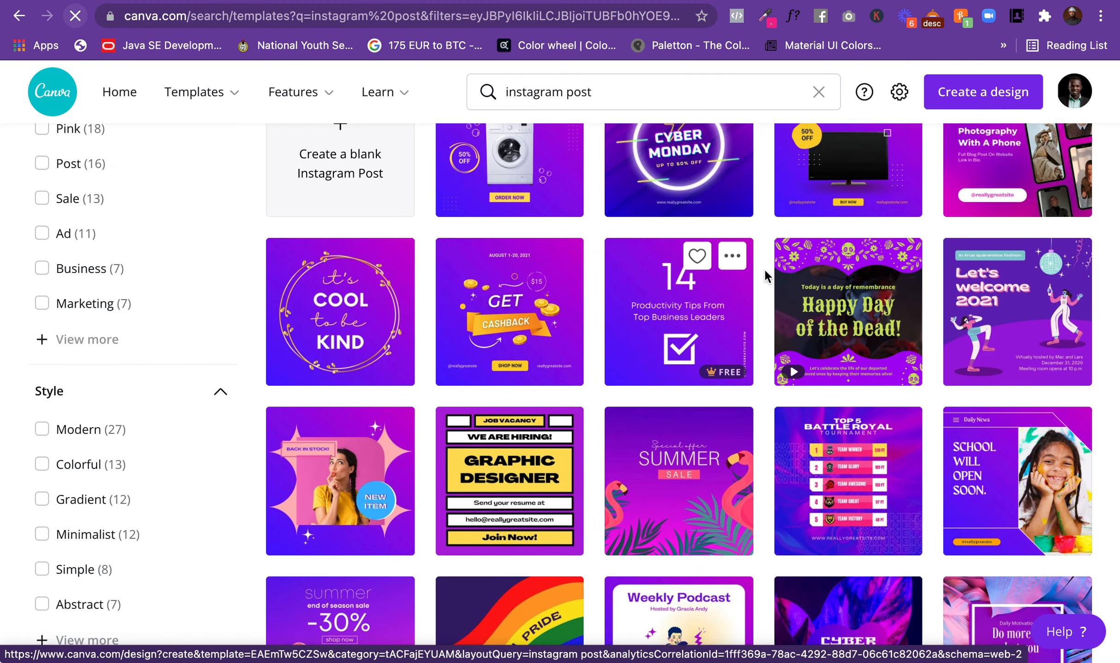
{"action": "scroll", "coordinate": [764, 268], "scroll_direction": "up", "scroll_amount": 2}
{"action": "scroll", "coordinate": [765, 272], "scroll_direction": "up", "scroll_amount": 3}
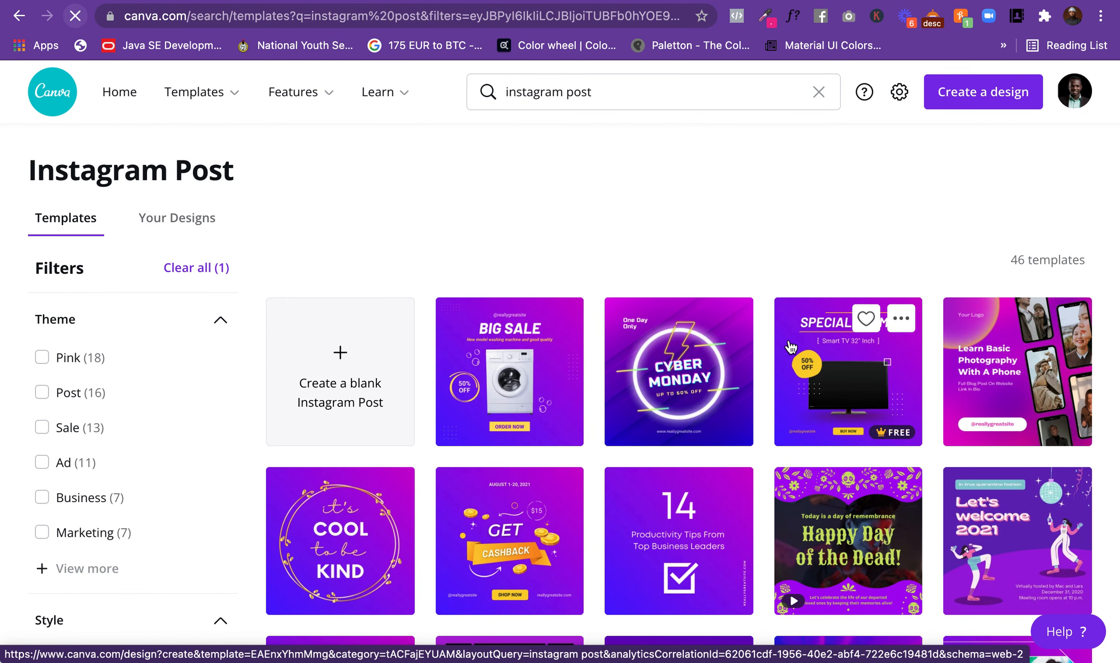
Step: Open the "Learn Basic Photography With A Phone" template in a separate browser tab and return to the template results
{"action": "scroll", "coordinate": [789, 345], "scroll_direction": "down", "scroll_amount": 1}
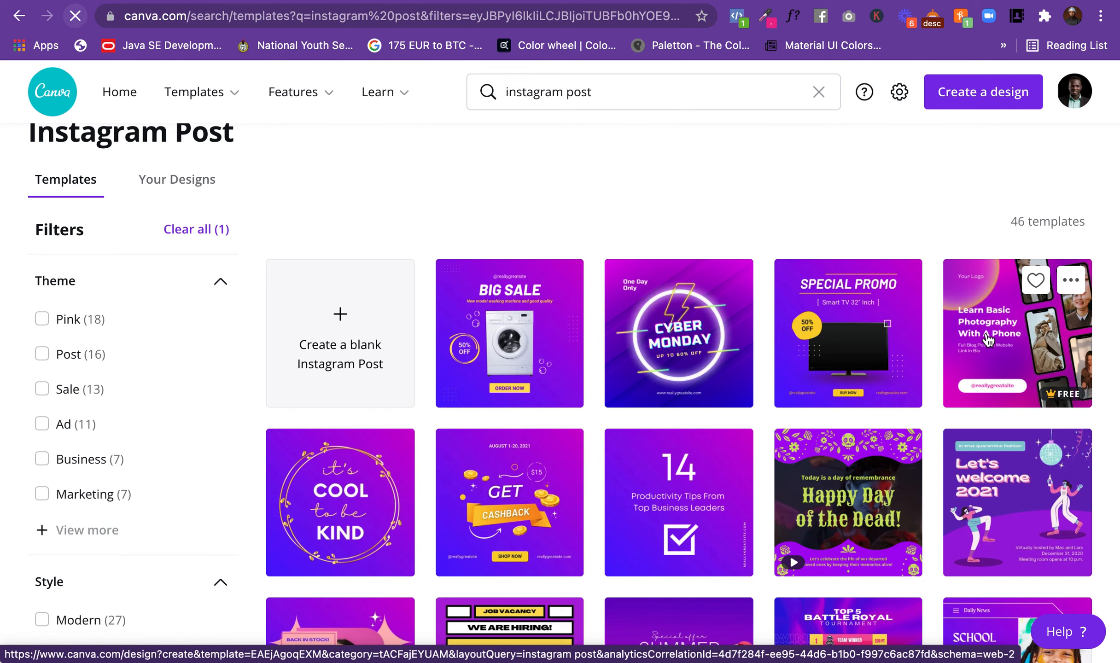
{"action": "left_click", "coordinate": [1006, 325]}
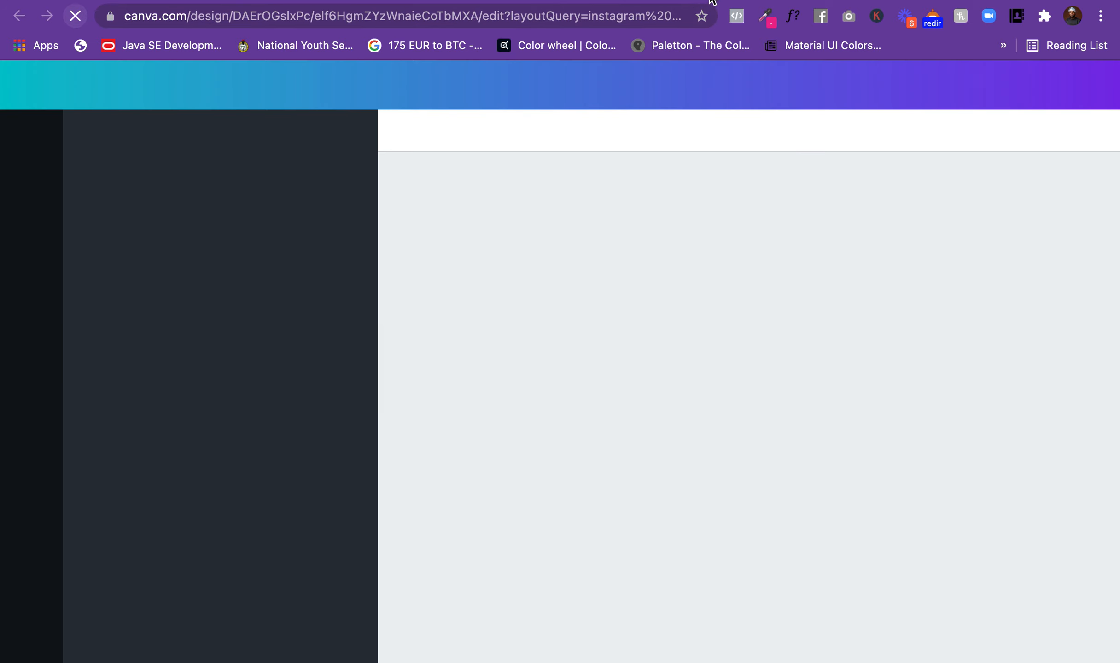
{"action": "left_click", "coordinate": [709, 0]}
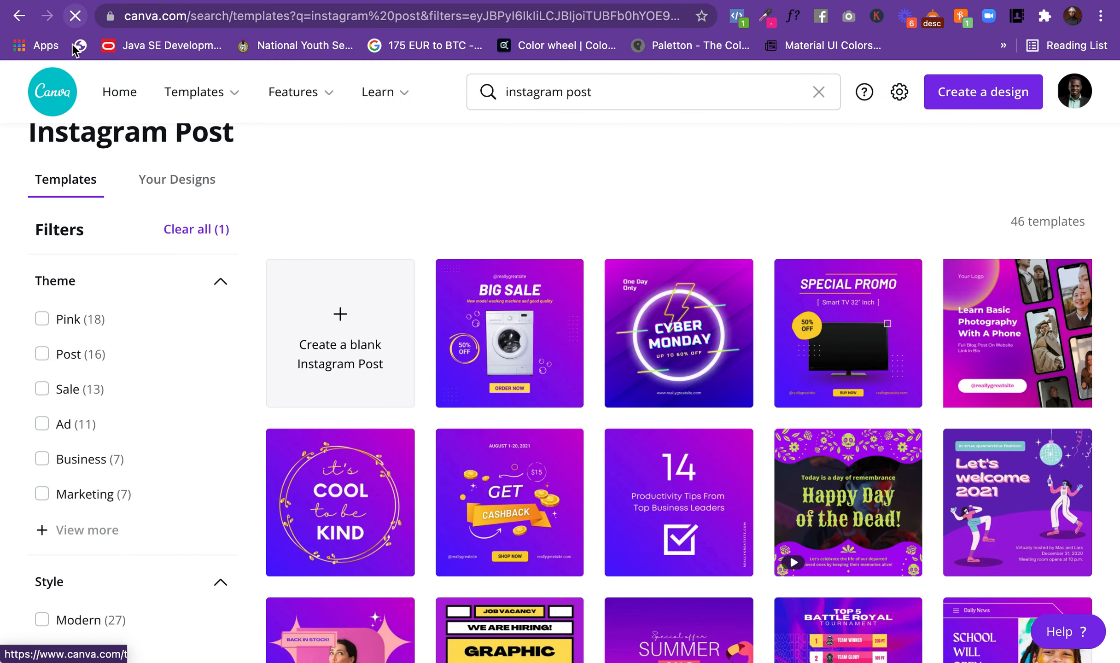
Step: Try the burger template on the page and switch back to the recently used "Learn Basic Photography With A Phone" template
{"action": "mouse_move", "coordinate": [753, 1]}
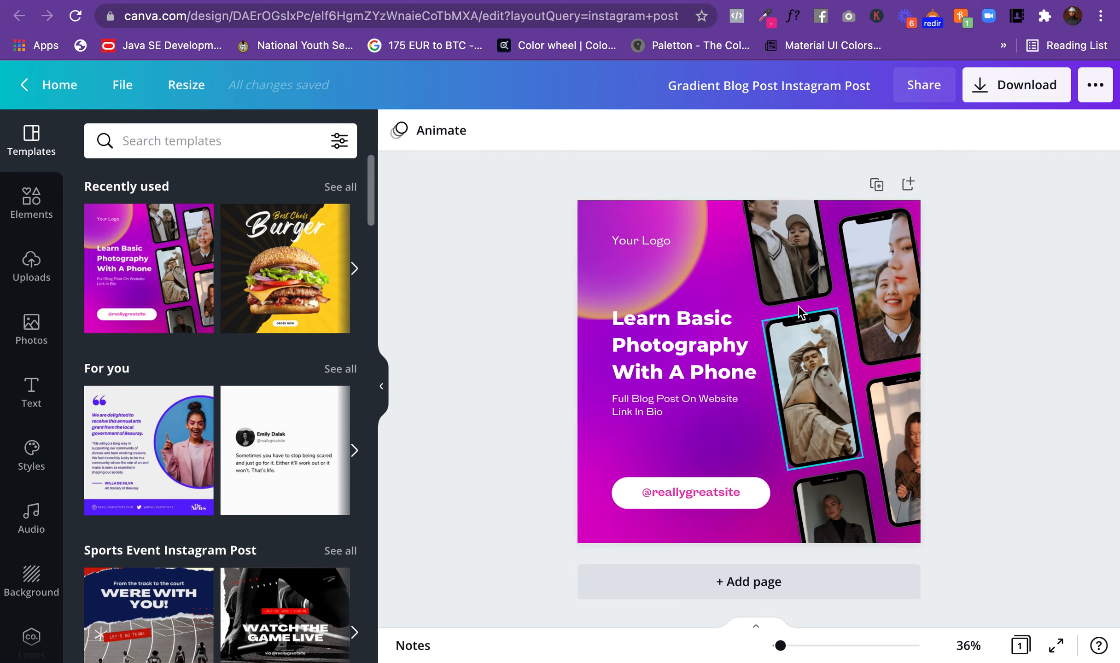
{"action": "left_click", "coordinate": [203, 140]}
{"action": "left_click", "coordinate": [443, 242]}
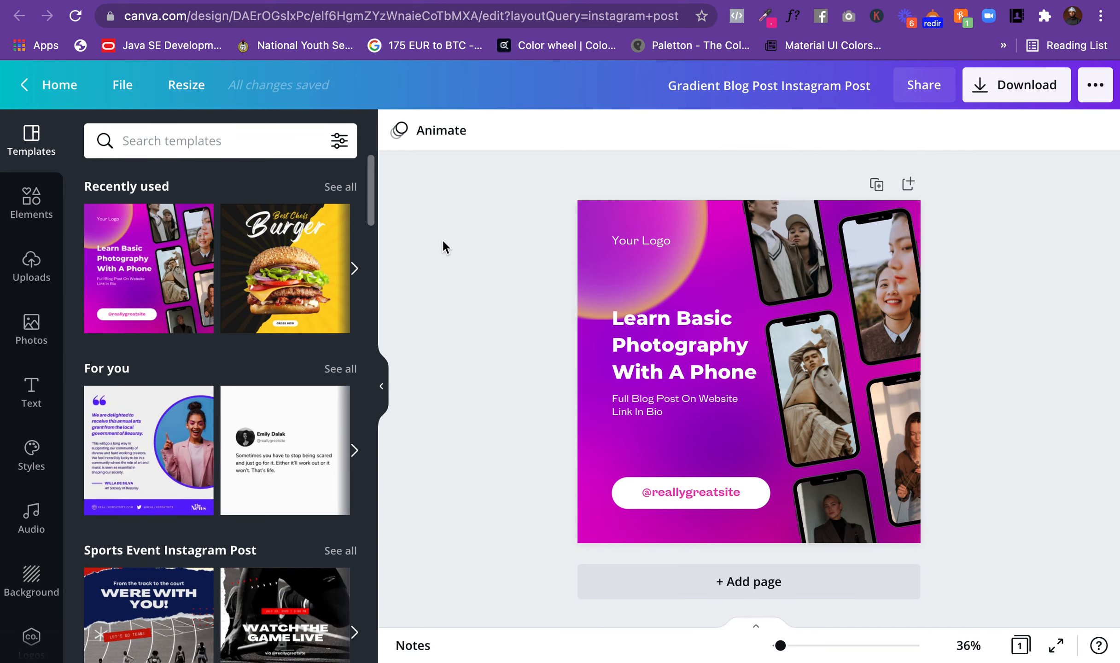
{"action": "left_click", "coordinate": [286, 286]}
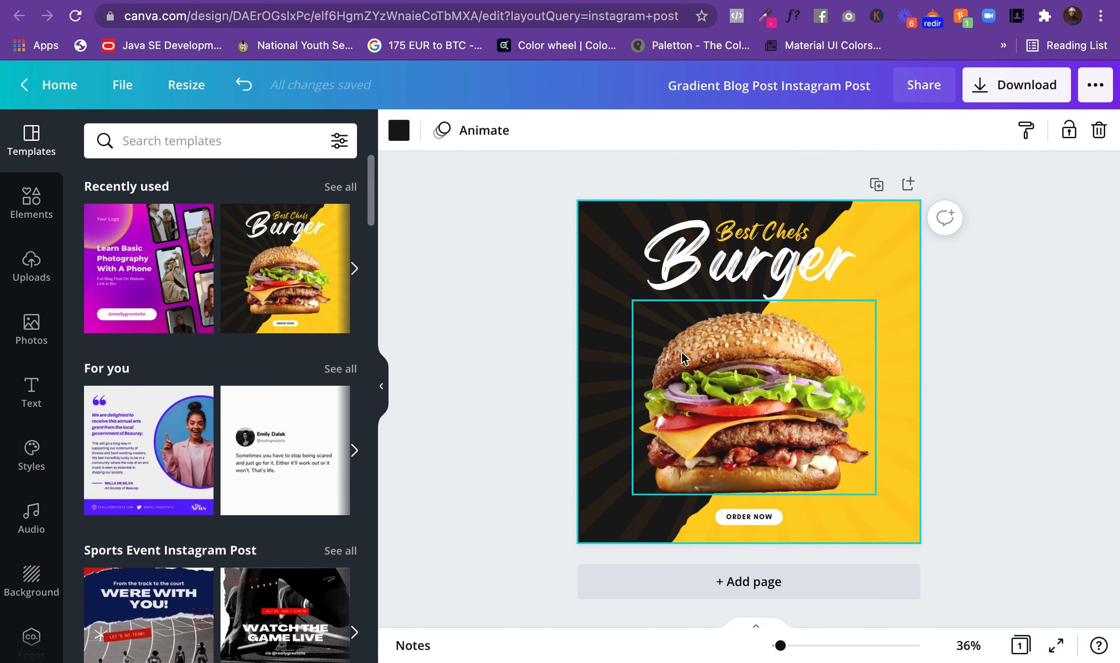
{"action": "left_click", "coordinate": [136, 263]}
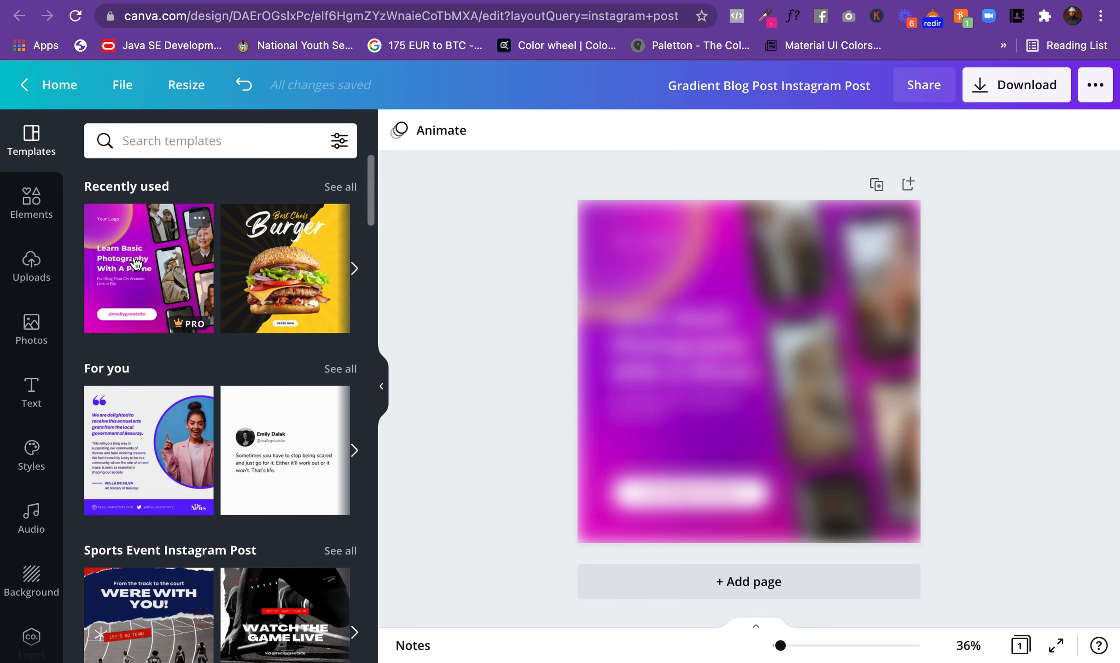
Step: Insert the saved orange logo into the Instagram post to replace the "Your Logo" placeholder
{"action": "left_click", "coordinate": [707, 272]}
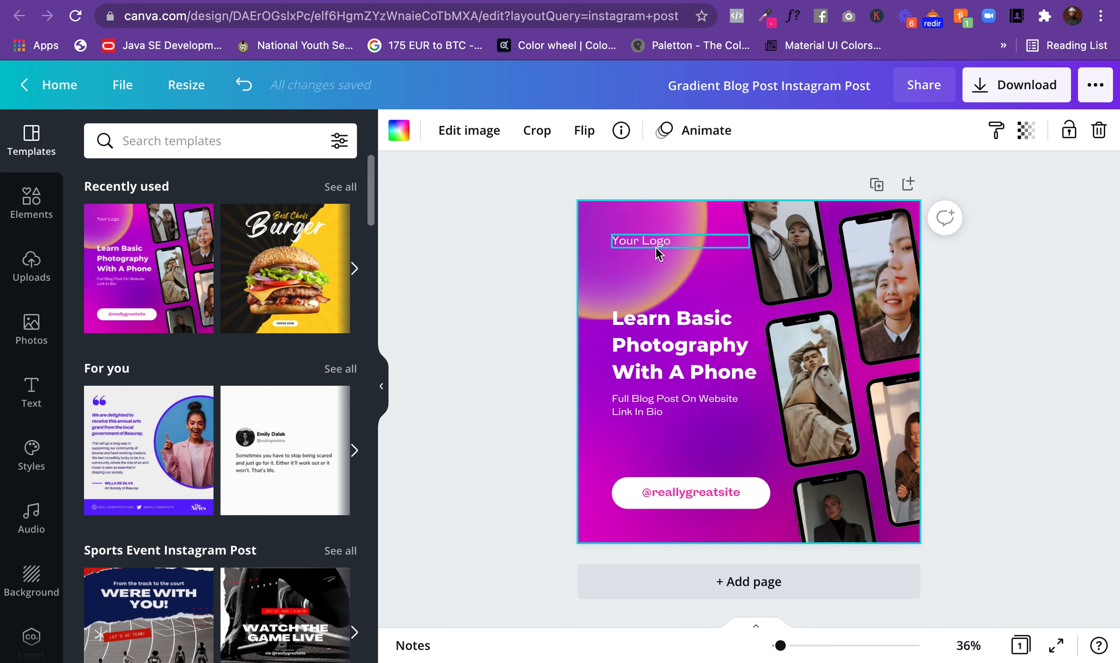
{"action": "left_click", "coordinate": [677, 248]}
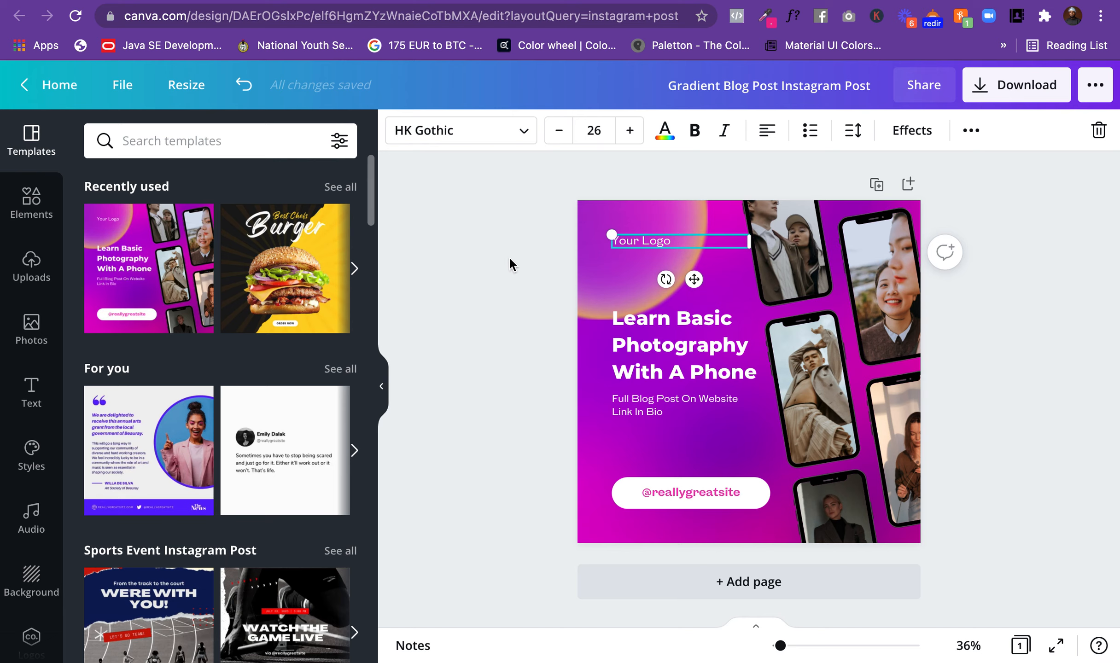
{"action": "scroll", "coordinate": [20, 380], "scroll_direction": "down", "scroll_amount": 2}
{"action": "scroll", "coordinate": [20, 380], "scroll_direction": "down", "scroll_amount": 1}
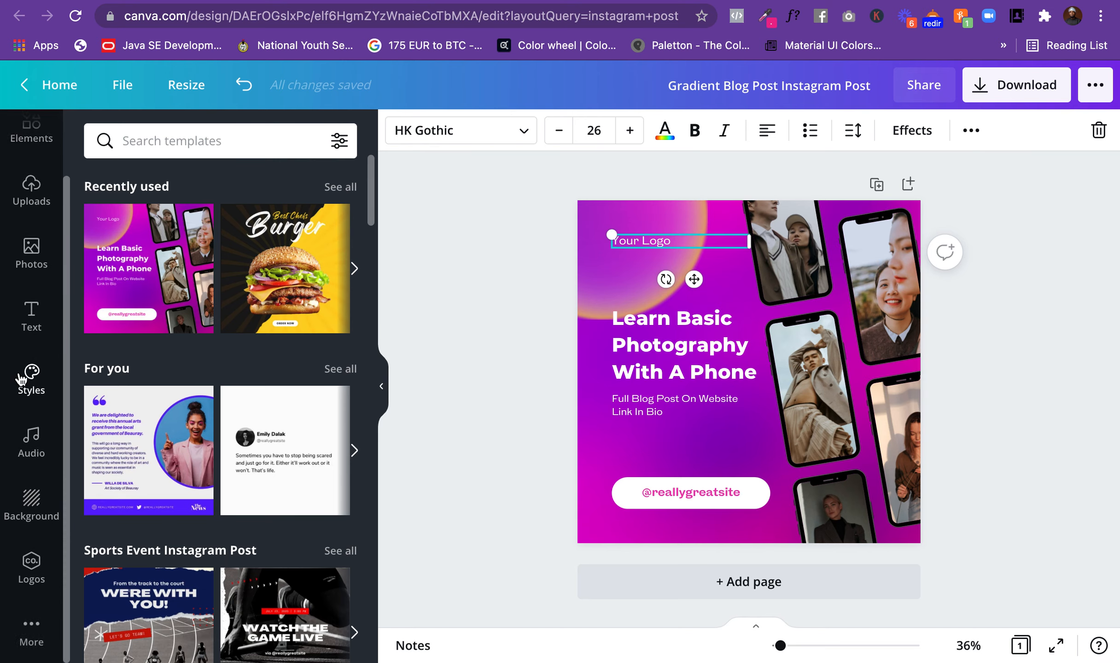
{"action": "left_click", "coordinate": [30, 567]}
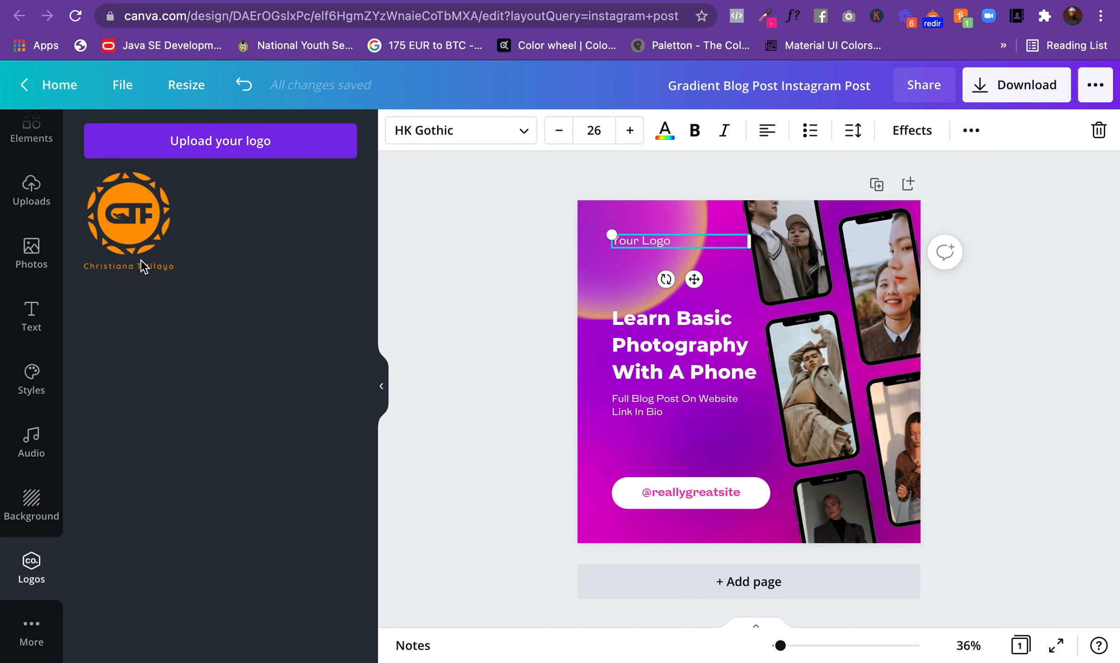
{"action": "left_click", "coordinate": [122, 245]}
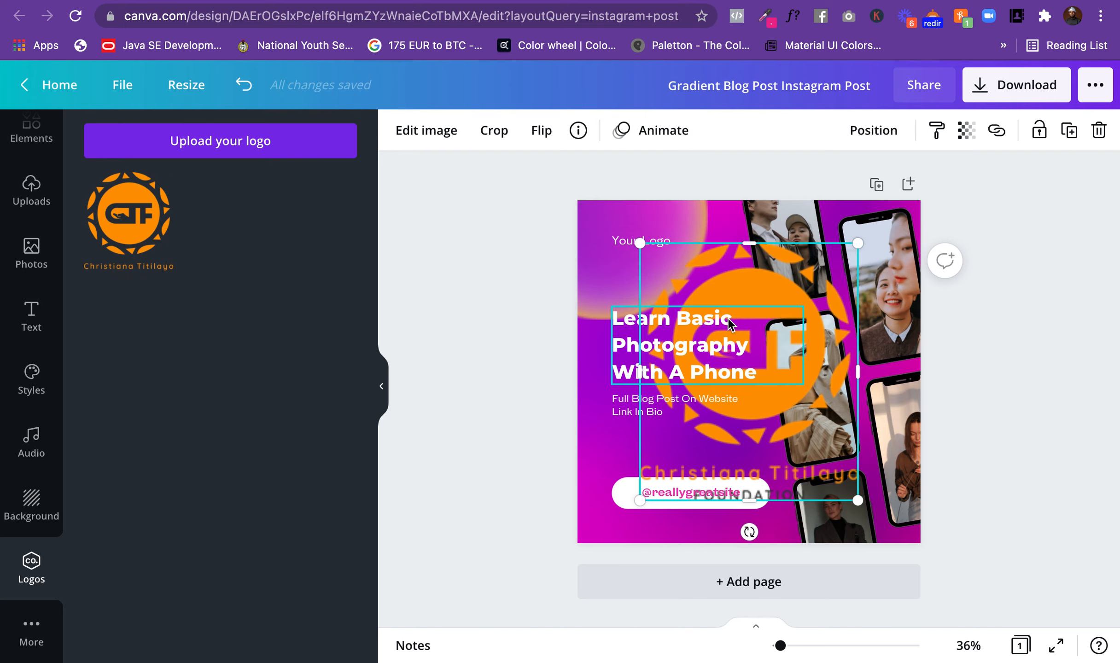
Step: Shrink the logo to a small badge, delete the "Your Logo" text and place the logo in its spot above the headline
{"action": "left_click_drag", "start_coordinate": [640, 242], "coordinate": [843, 457]}
{"action": "left_click_drag", "start_coordinate": [721, 362], "coordinate": [700, 311]}
{"action": "left_click", "coordinate": [629, 245]}
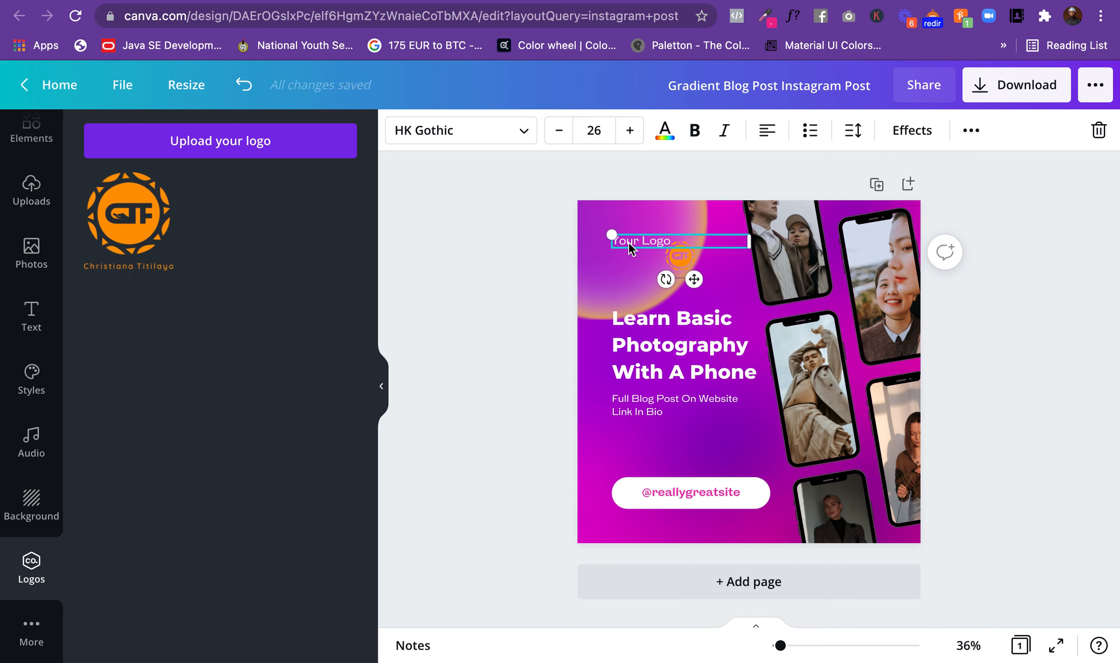
{"action": "key", "text": "Delete"}
{"action": "left_click", "coordinate": [680, 248]}
{"action": "left_click_drag", "start_coordinate": [690, 266], "coordinate": [637, 252]}
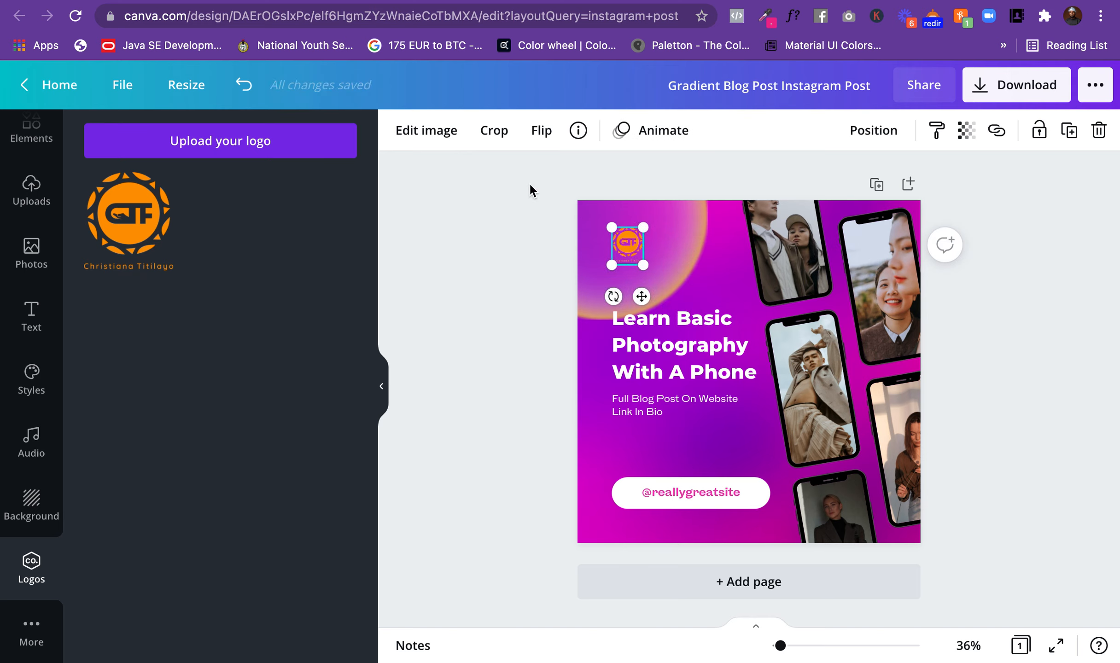
Step: Try the Pop duotone effect on the logo, then switch it to the Fuchsia duotone
{"action": "left_click", "coordinate": [434, 137]}
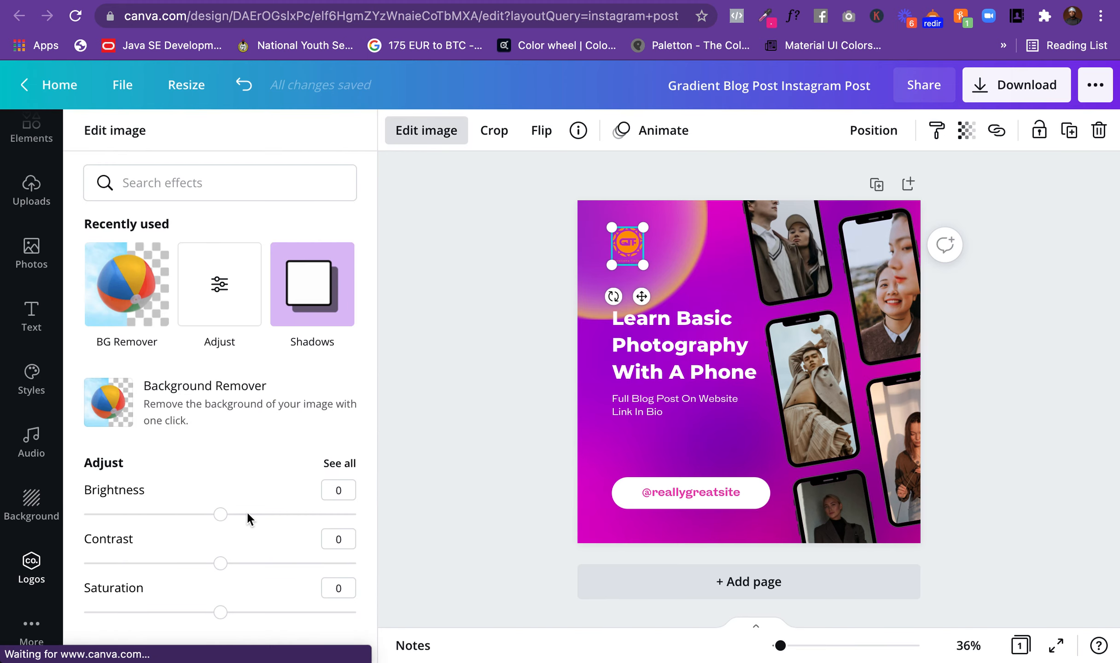
{"action": "scroll", "coordinate": [228, 521], "scroll_direction": "down", "scroll_amount": 5}
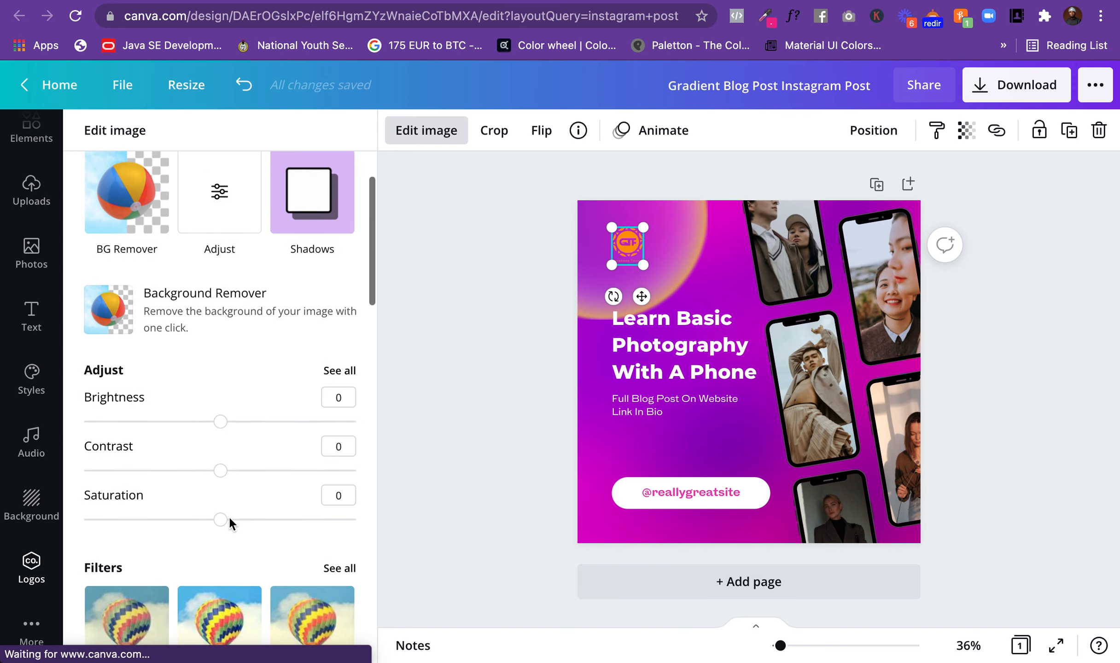
{"action": "scroll", "coordinate": [226, 510], "scroll_direction": "down", "scroll_amount": 10}
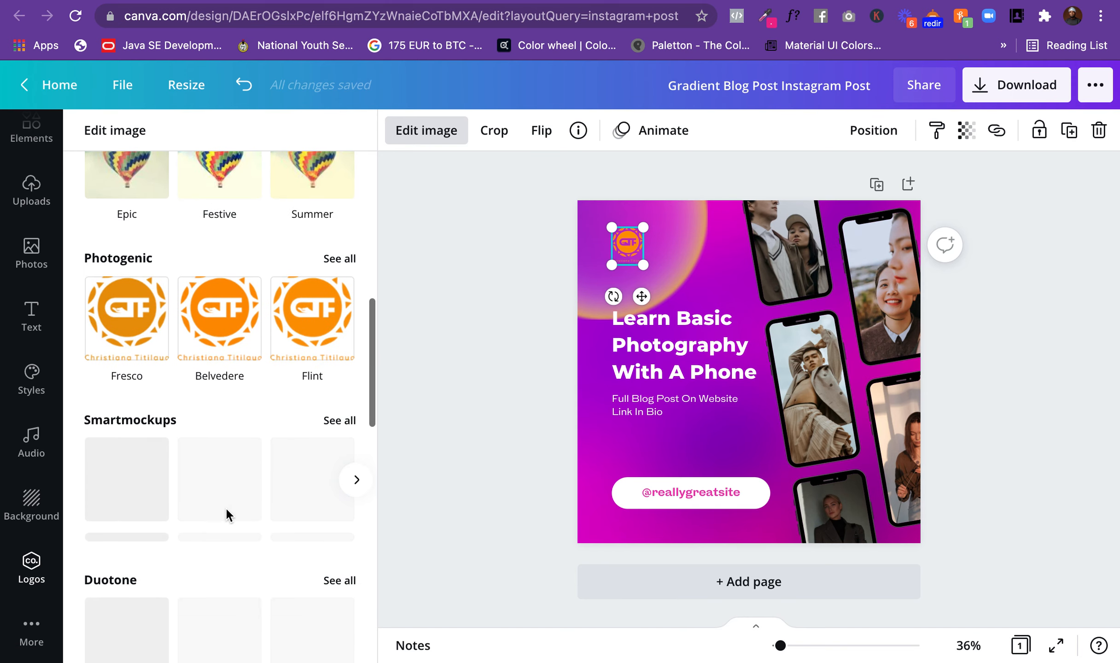
{"action": "scroll", "coordinate": [225, 511], "scroll_direction": "down", "scroll_amount": 15}
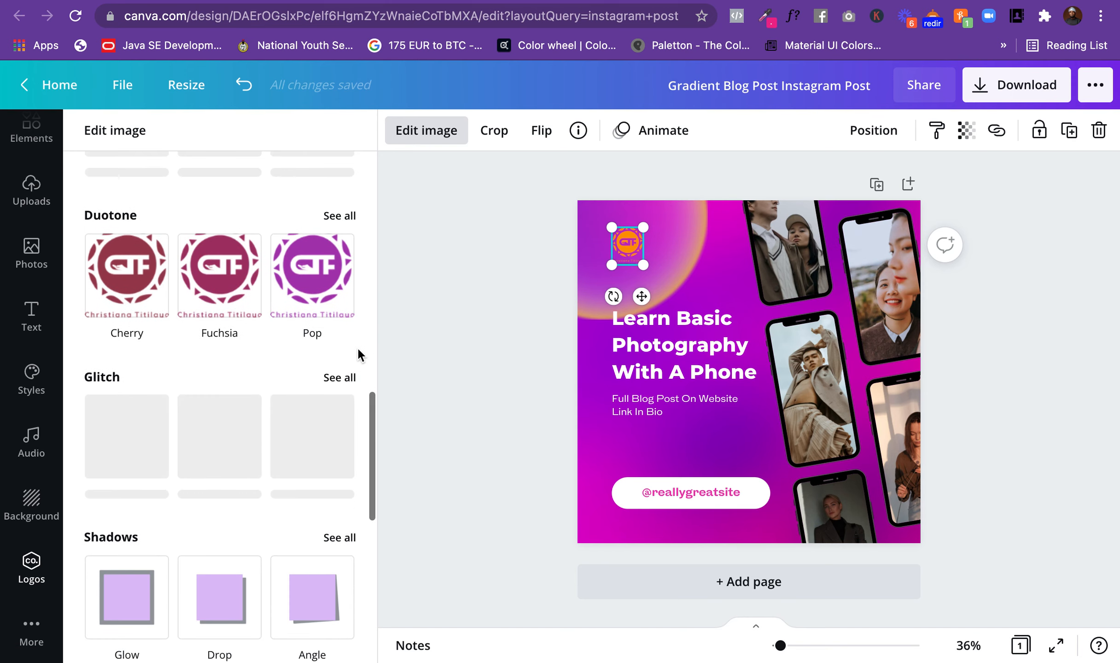
{"action": "left_click", "coordinate": [314, 286]}
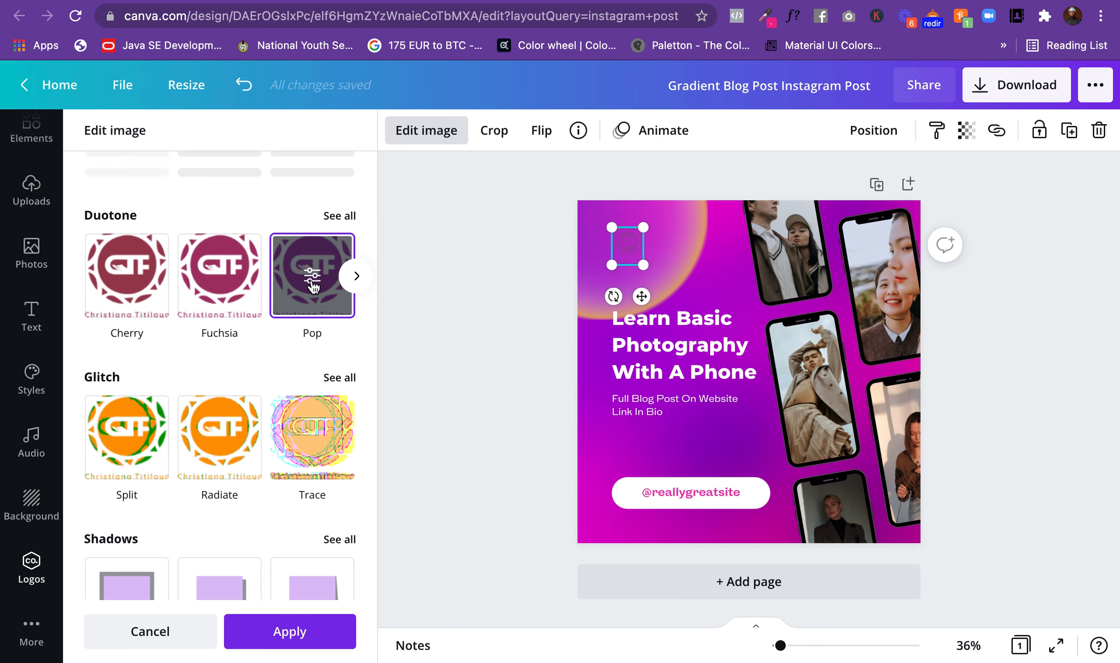
{"action": "left_click", "coordinate": [219, 273]}
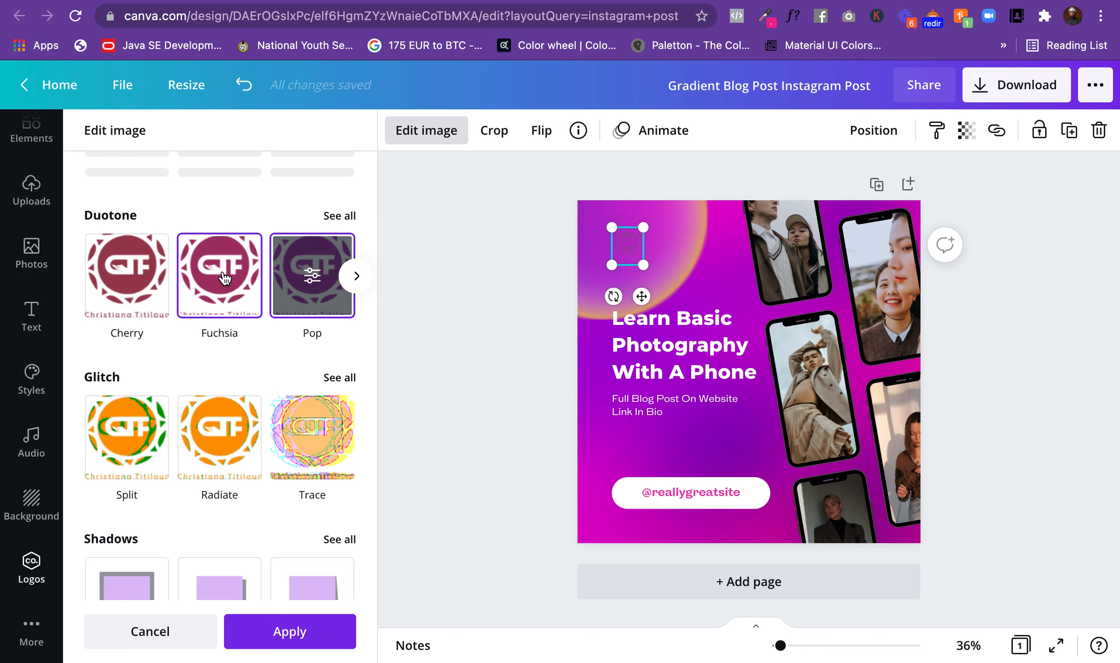
{"action": "left_click", "coordinate": [224, 278]}
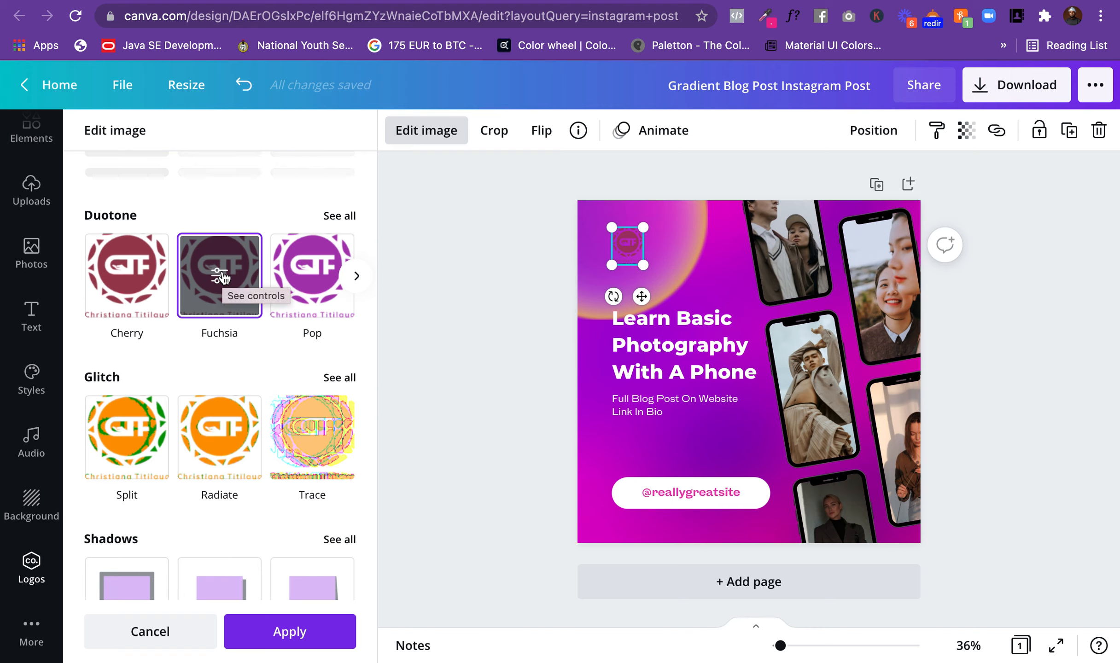
Step: Set both the shadows and highlights colors of the logo's duotone effect to white and close the image editing
{"action": "left_click", "coordinate": [221, 276]}
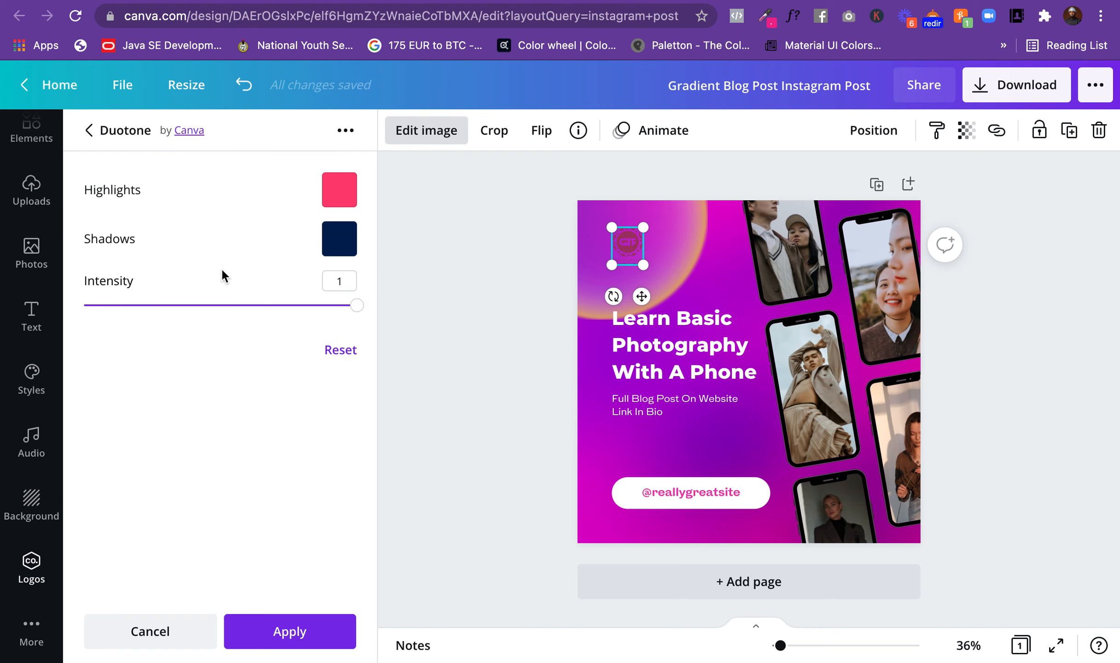
{"action": "left_click", "coordinate": [356, 307]}
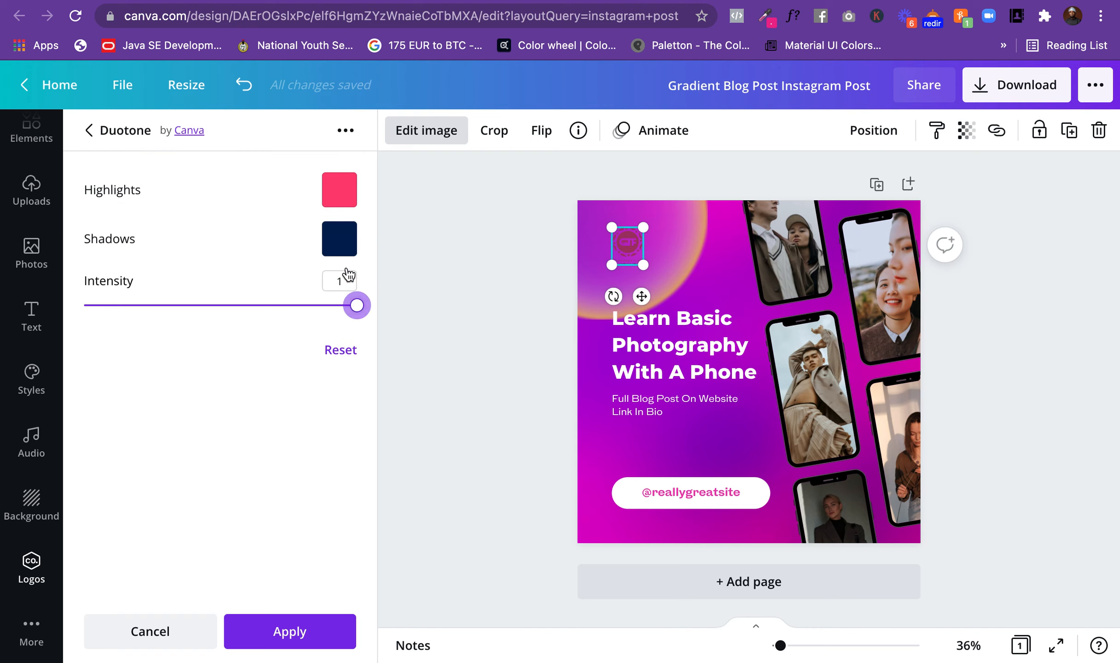
{"action": "left_click", "coordinate": [340, 245]}
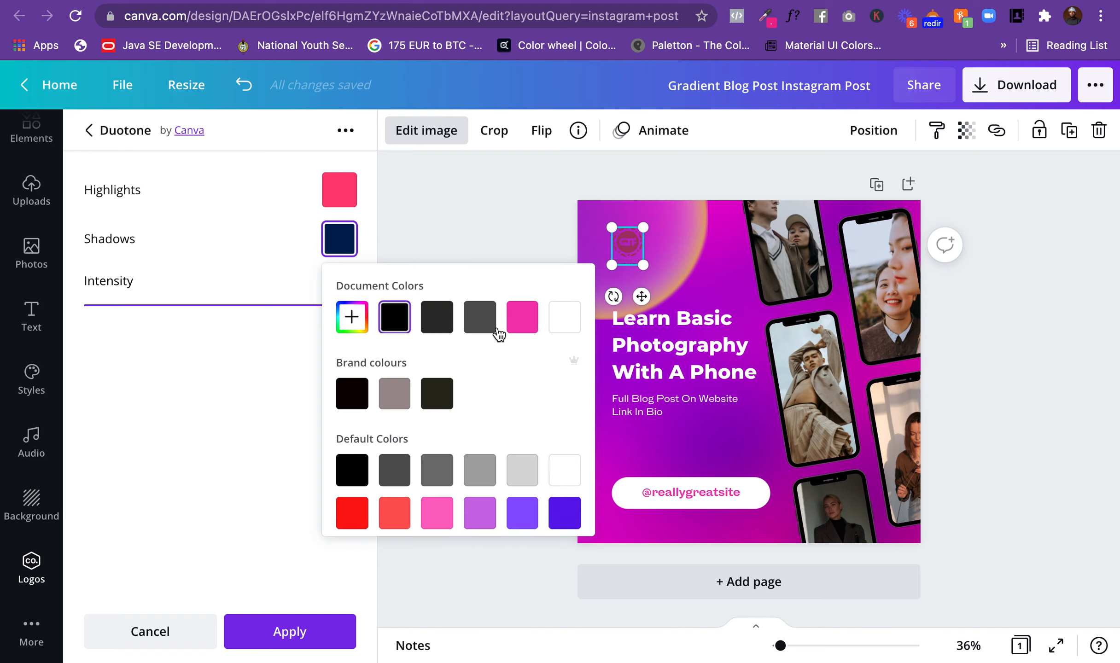
{"action": "left_click", "coordinate": [564, 317]}
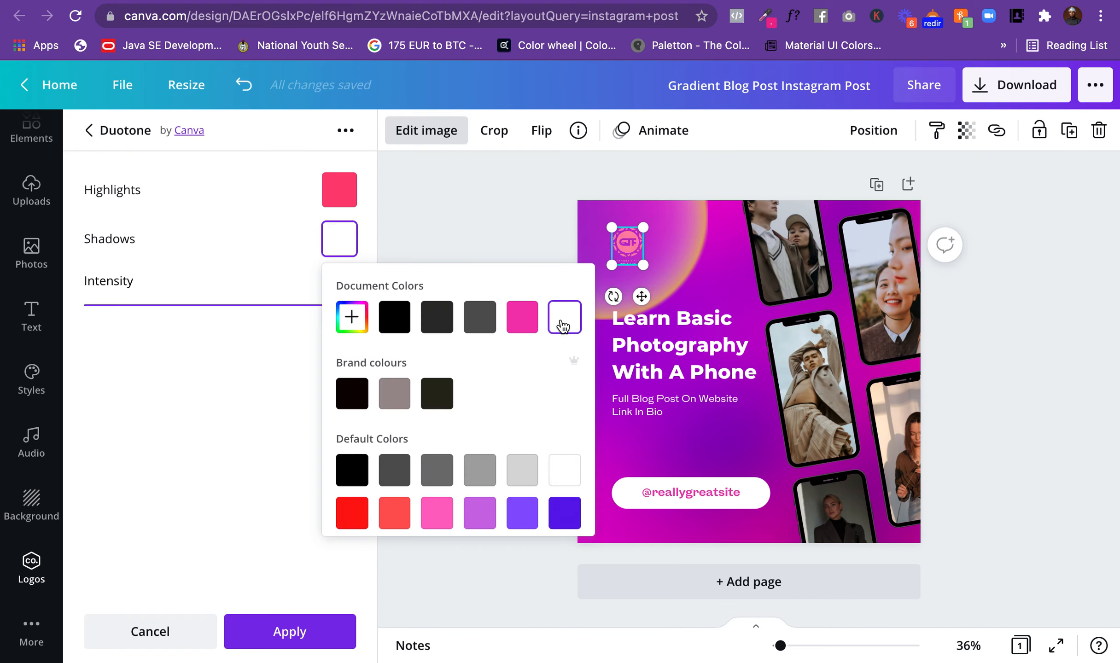
{"action": "left_click", "coordinate": [347, 199]}
{"action": "left_click", "coordinate": [576, 271]}
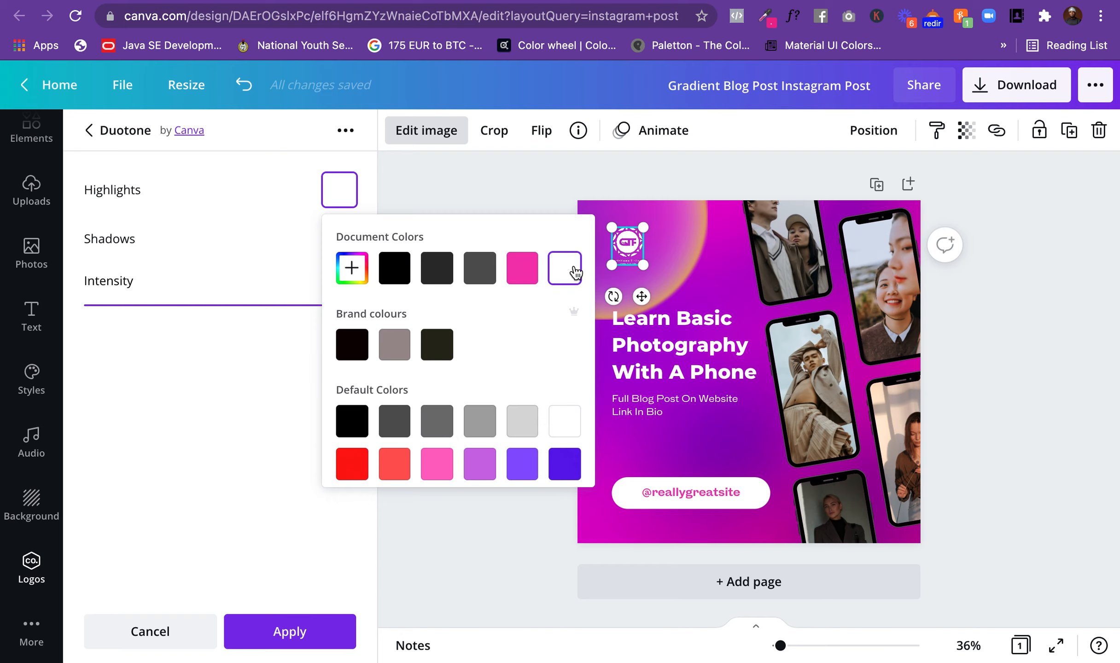
{"action": "left_click", "coordinate": [442, 192]}
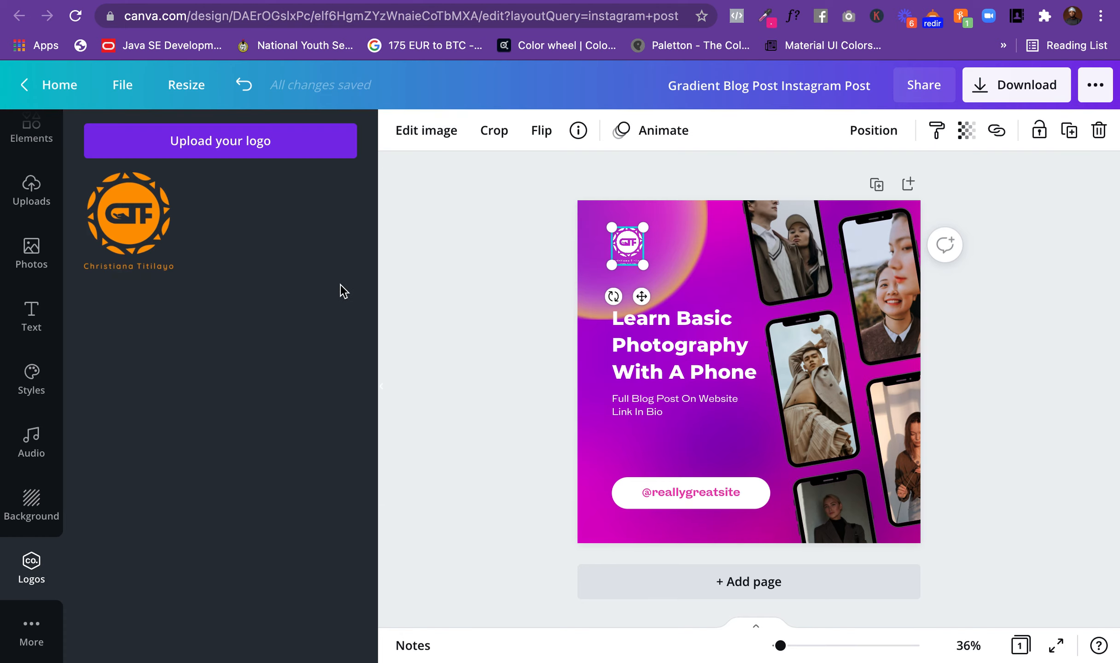
{"action": "left_click", "coordinate": [524, 277]}
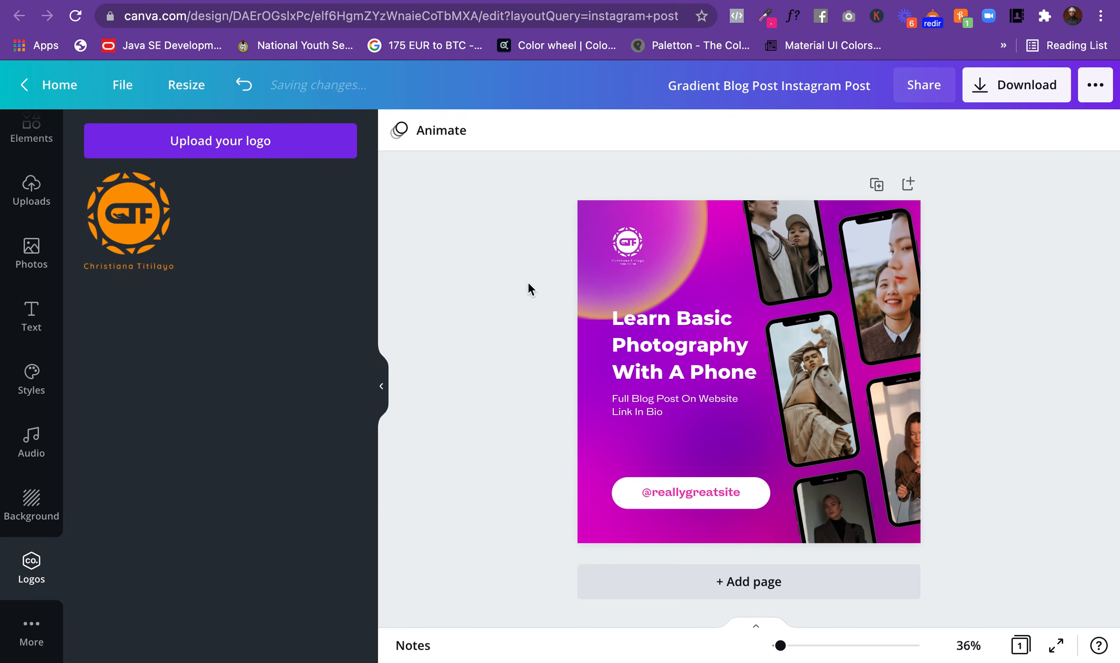
Step: Move the white logo slightly closer to the upper-left corner of the post and deselect it
{"action": "left_click", "coordinate": [616, 225]}
{"action": "left_click_drag", "start_coordinate": [631, 246], "coordinate": [623, 234]}
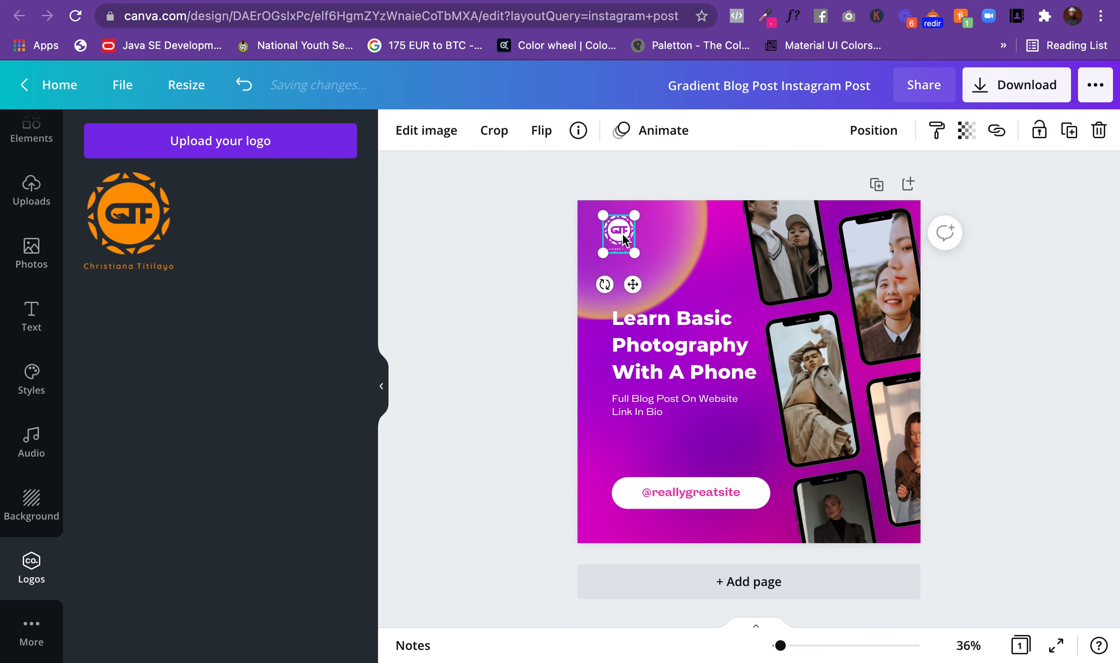
{"action": "left_click", "coordinate": [538, 221]}
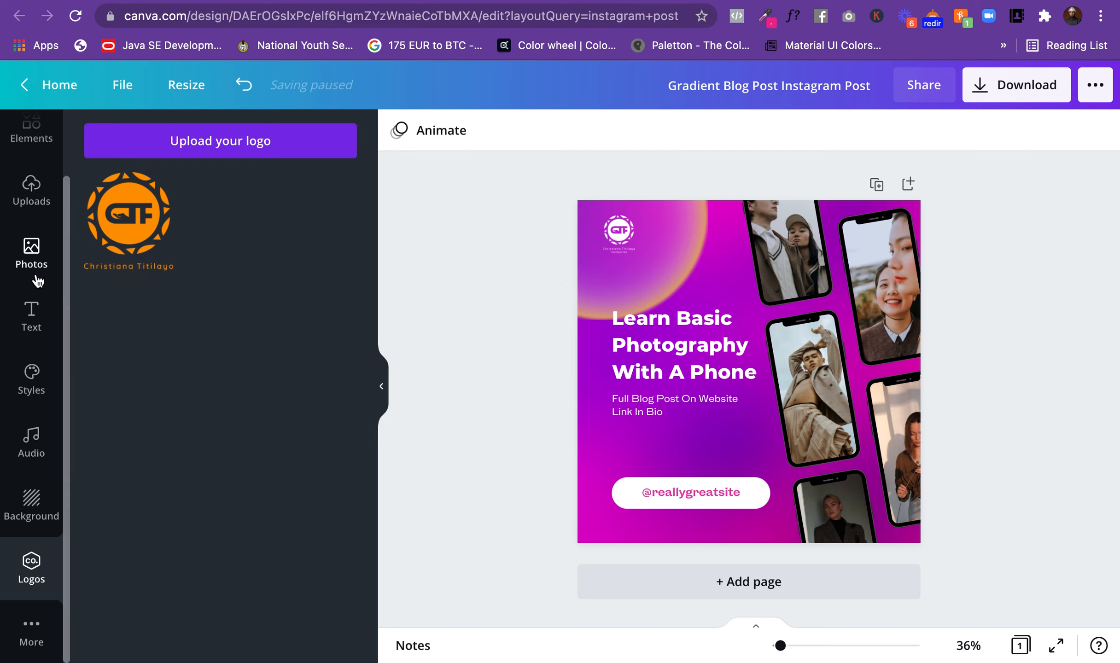
Step: Examine the uploaded images, the media upload file picker and the photos inside the post's phone frames
{"action": "left_click", "coordinate": [31, 189]}
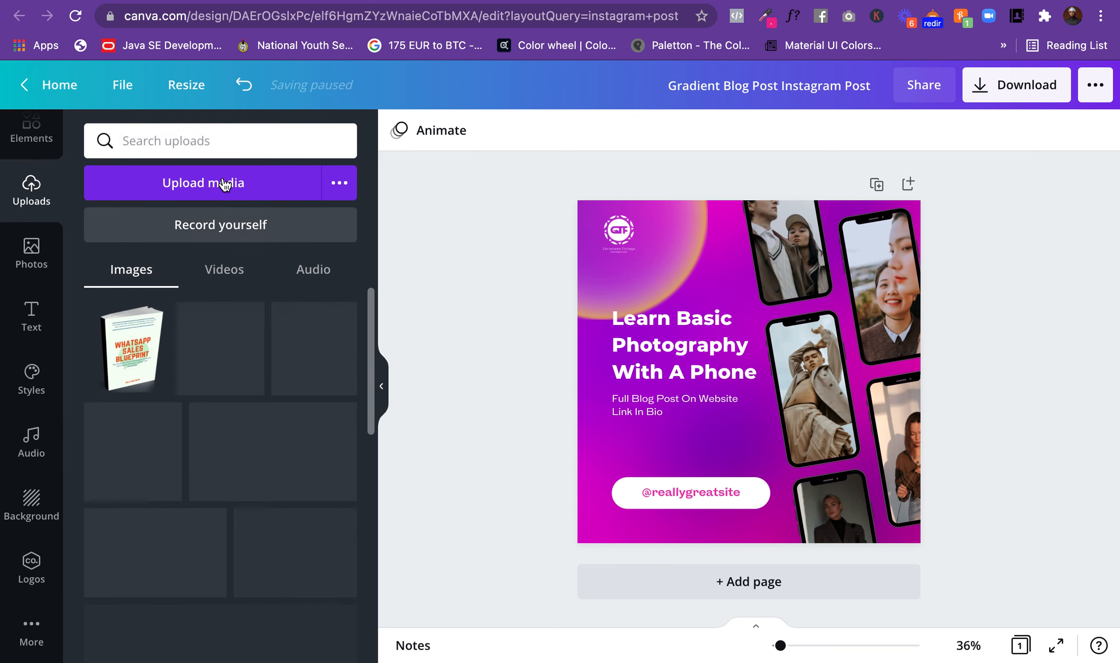
{"action": "left_click", "coordinate": [224, 183]}
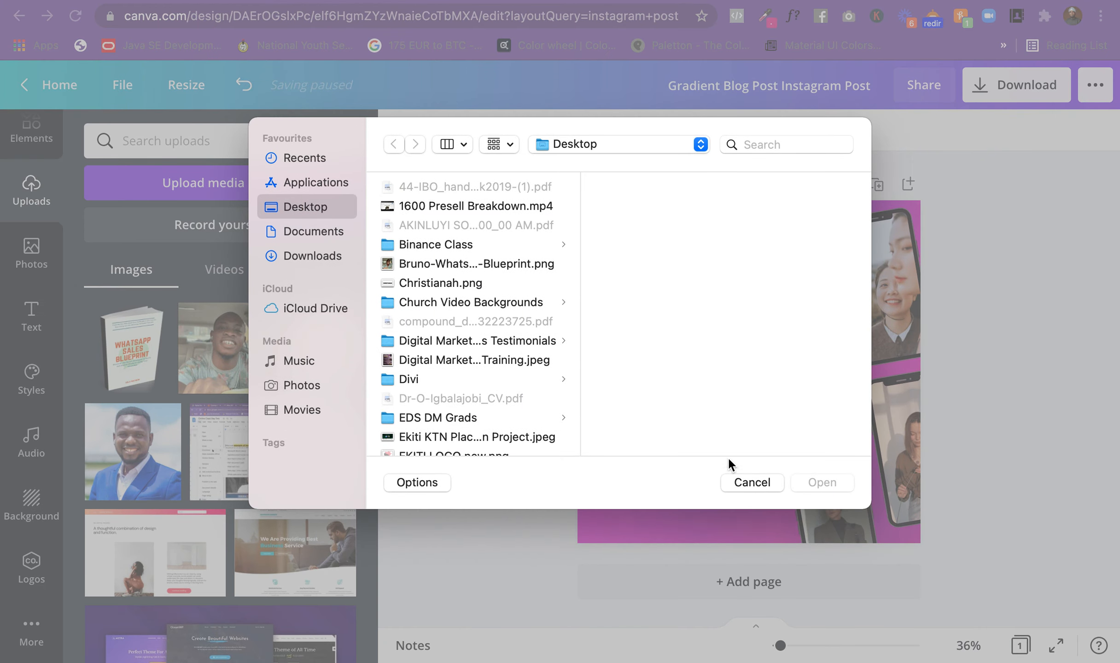
{"action": "left_click", "coordinate": [748, 480]}
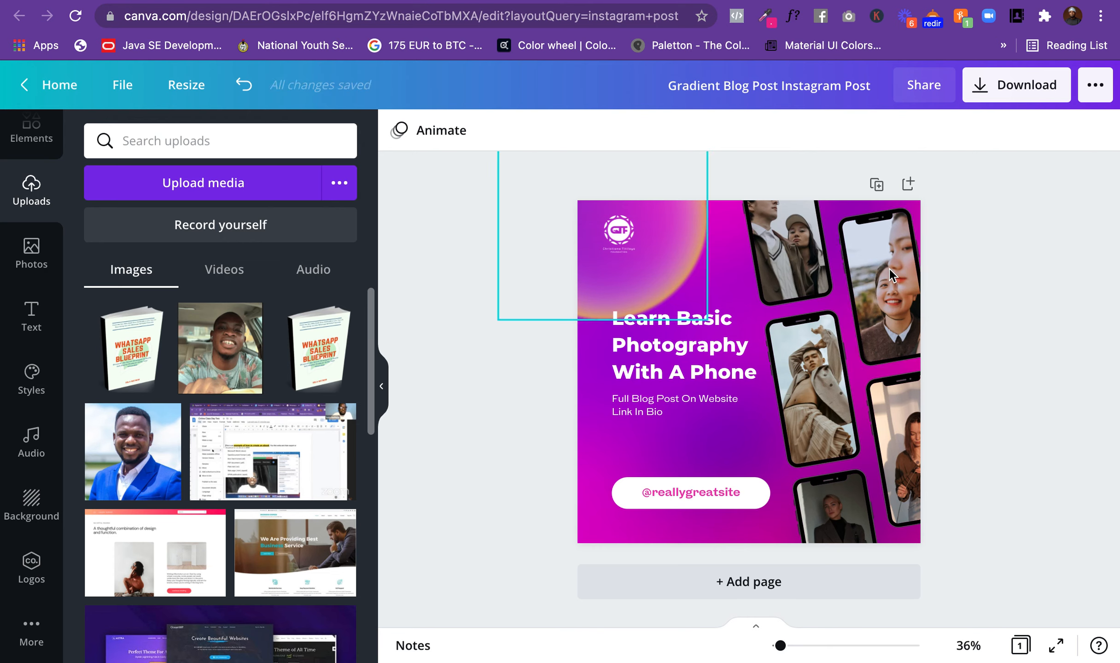
{"action": "left_click", "coordinate": [791, 251]}
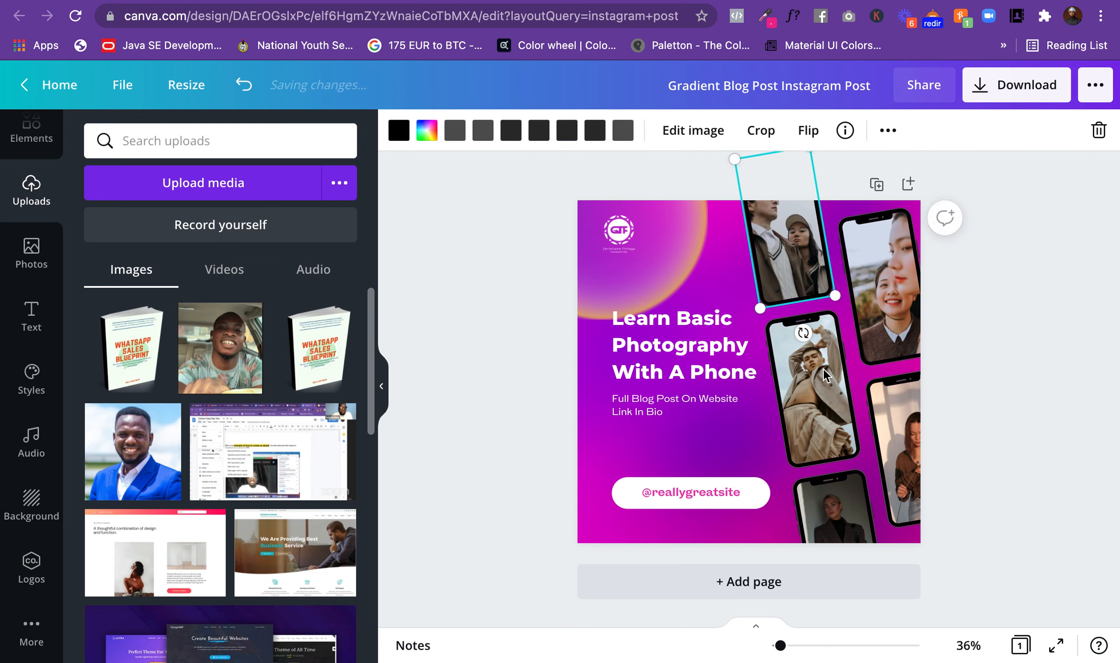
{"action": "left_click", "coordinate": [810, 390]}
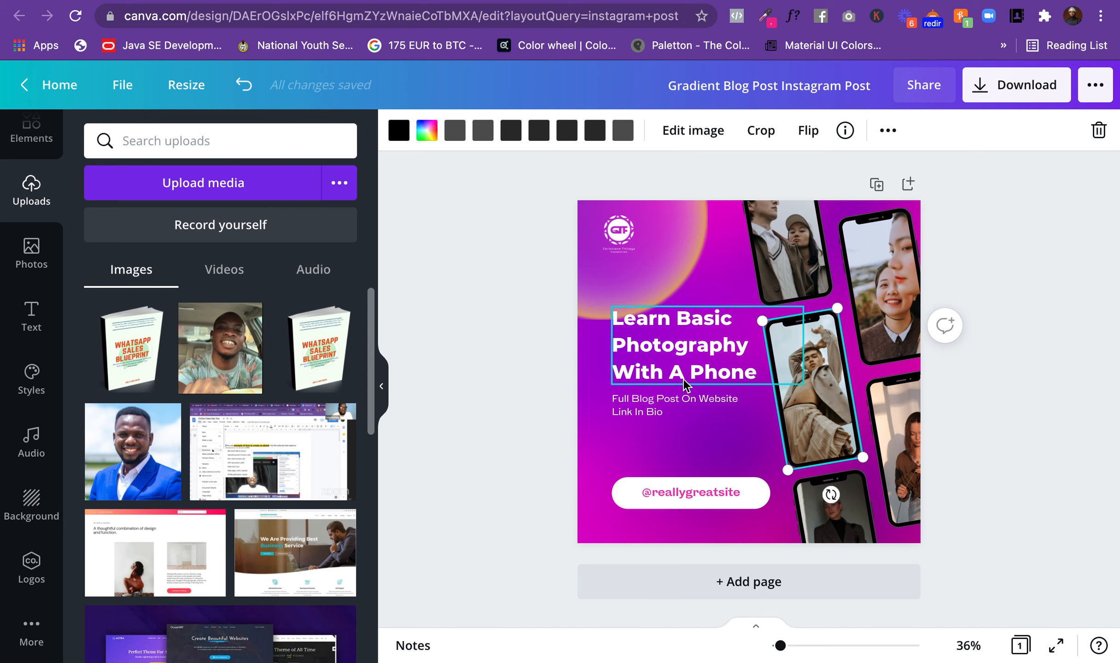
Step: Change the headline to read "Learn Basic Photography With Your Phone", with "Phone" on its own line
{"action": "left_click", "coordinate": [697, 372]}
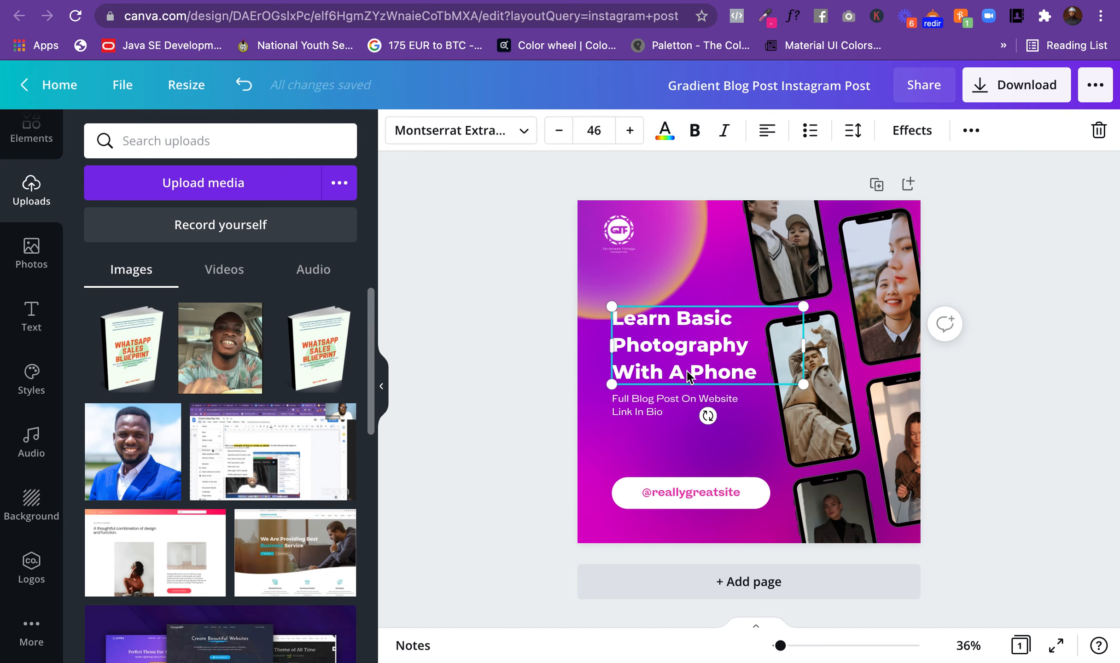
{"action": "left_click", "coordinate": [687, 372]}
{"action": "left_click", "coordinate": [687, 372]}
{"action": "key", "text": "BackSpace"}
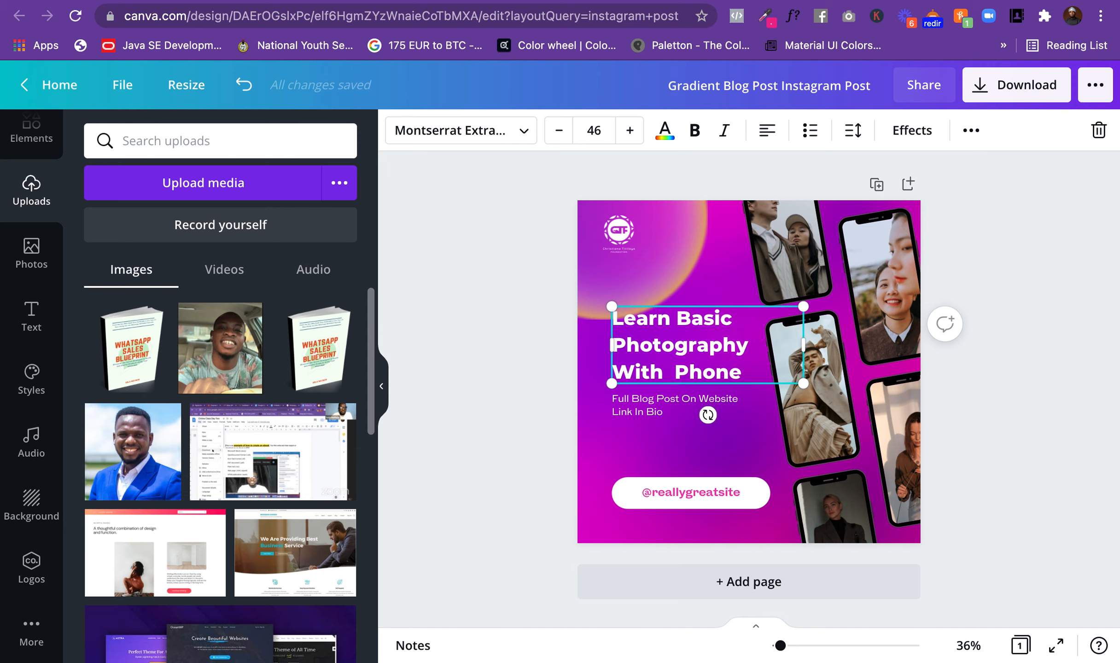
{"action": "type", "text": "T"}
{"action": "key", "text": "BackSpace"}
{"action": "type", "text": "Y"}
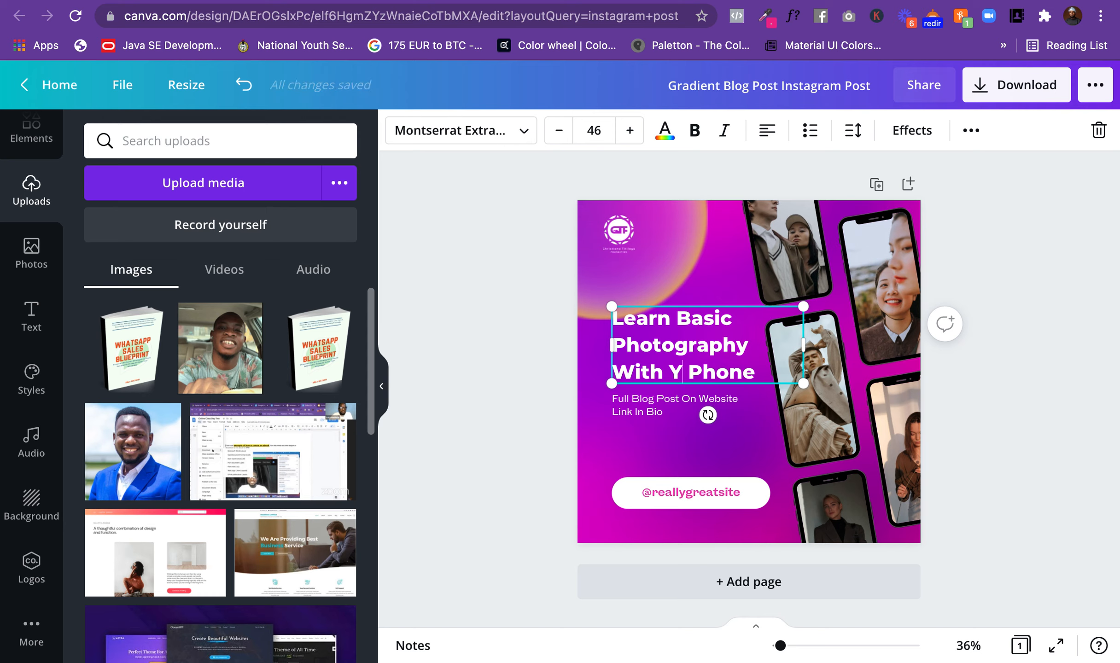
{"action": "type", "text": "our"}
{"action": "left_click", "coordinate": [726, 373]}
{"action": "key", "text": "Return"}
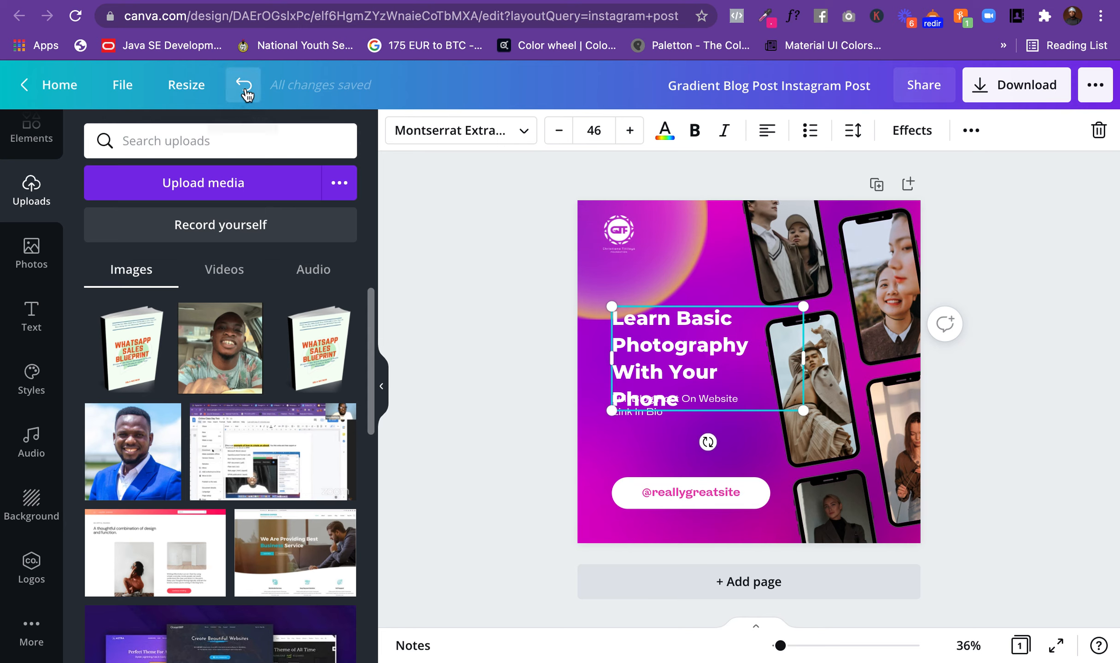
Step: Undo the line break before "Phone" in the headline and move the small subtitle text slightly lower on the post
{"action": "left_click", "coordinate": [244, 86]}
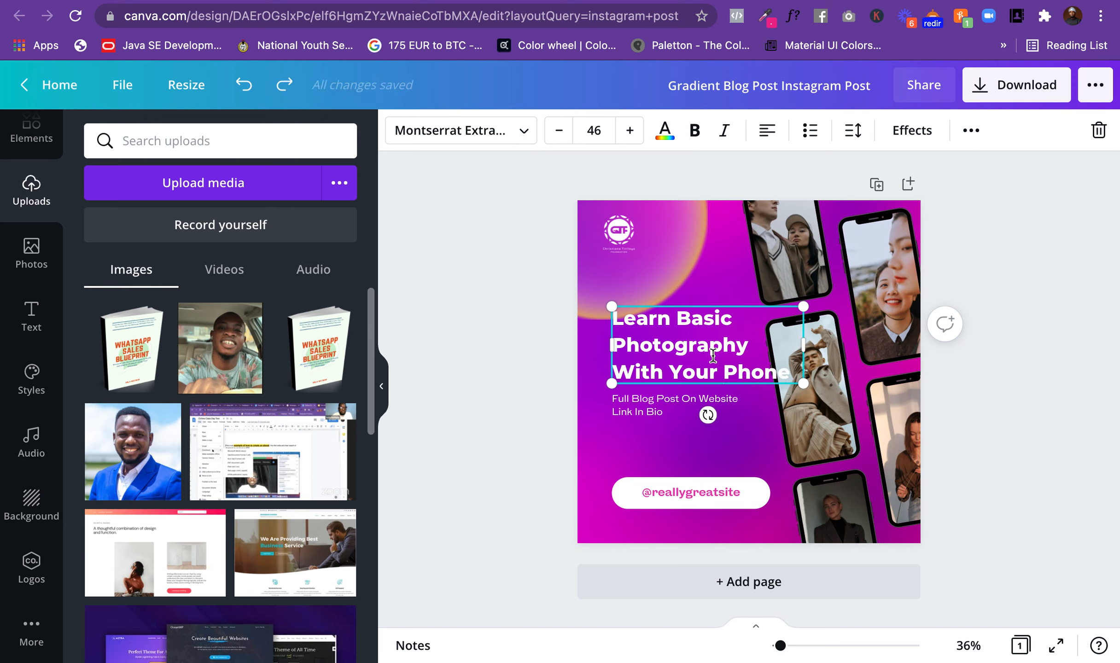
{"action": "left_click", "coordinate": [666, 408]}
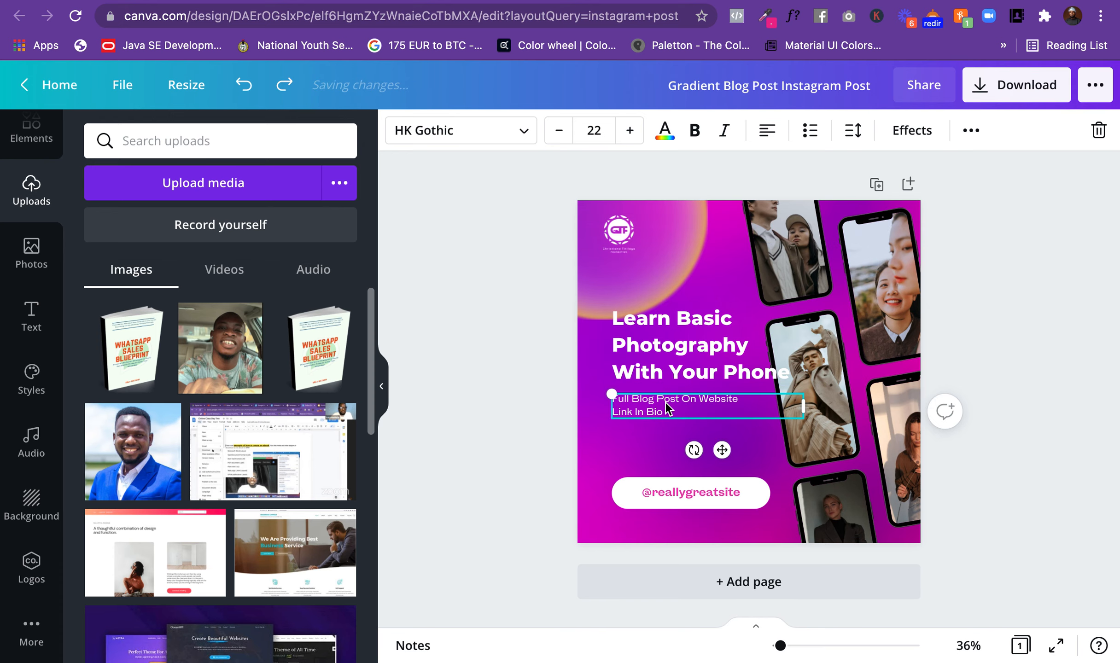
{"action": "left_click_drag", "start_coordinate": [666, 416], "coordinate": [665, 435]}
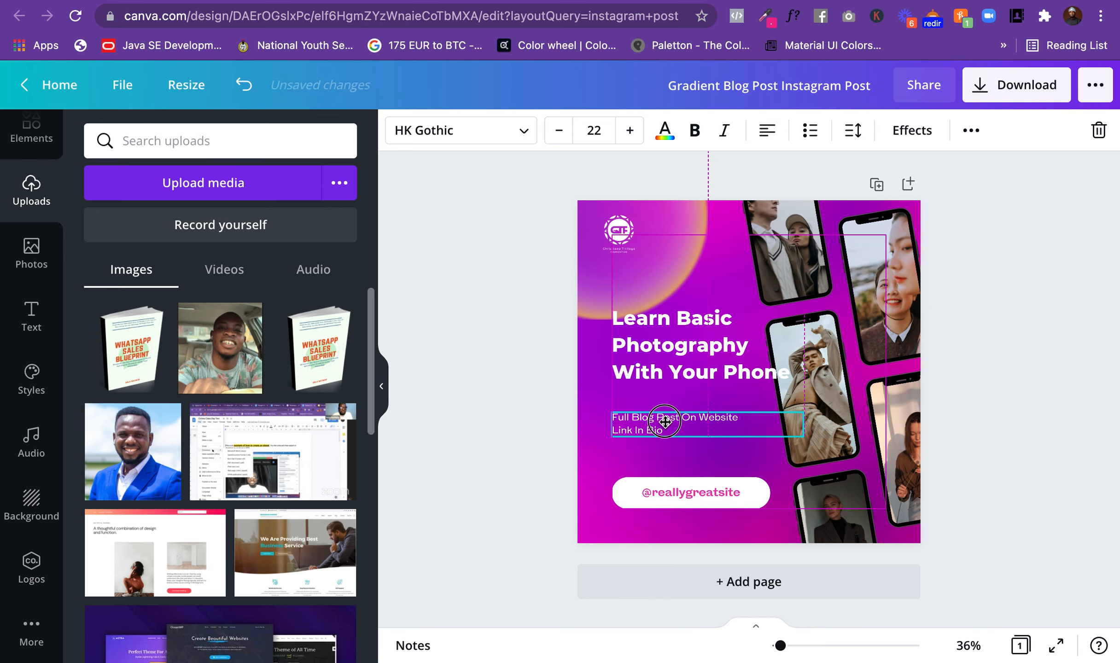
Step: Put "Your Phone" on its own line in the headline and deselect the text
{"action": "left_click", "coordinate": [671, 381]}
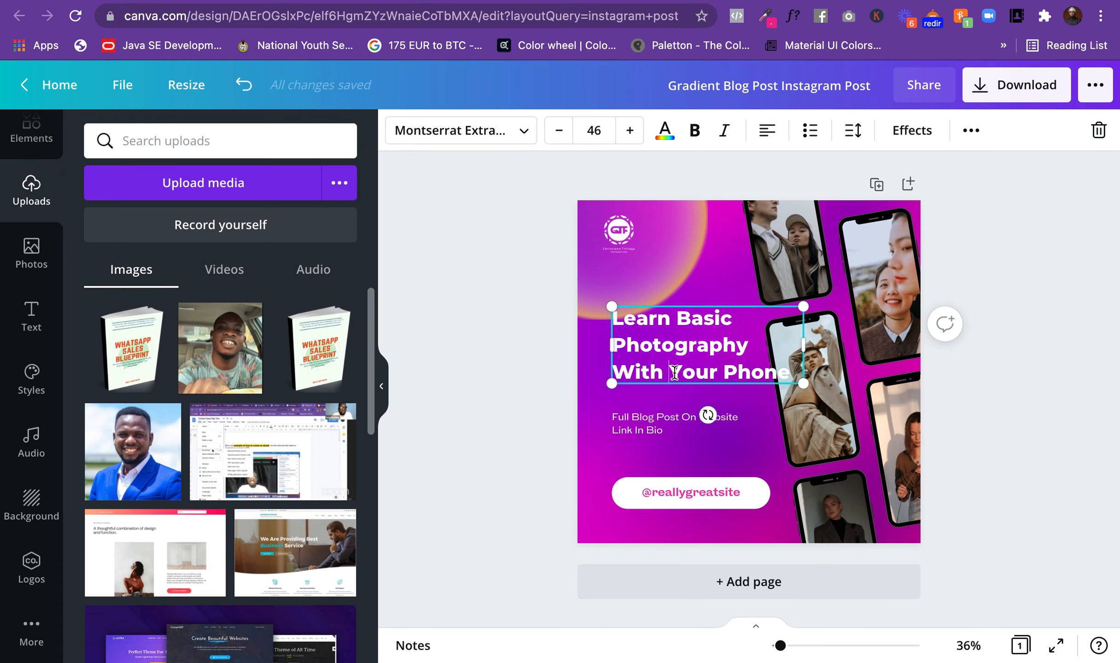
{"action": "key", "text": "Return"}
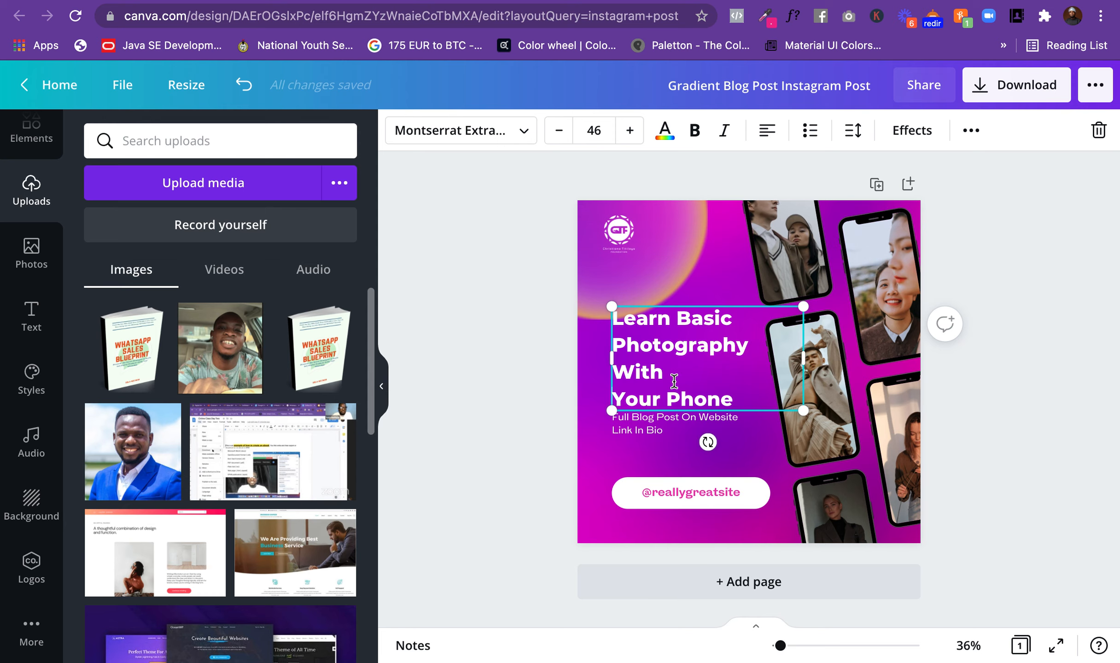
{"action": "left_click", "coordinate": [545, 350]}
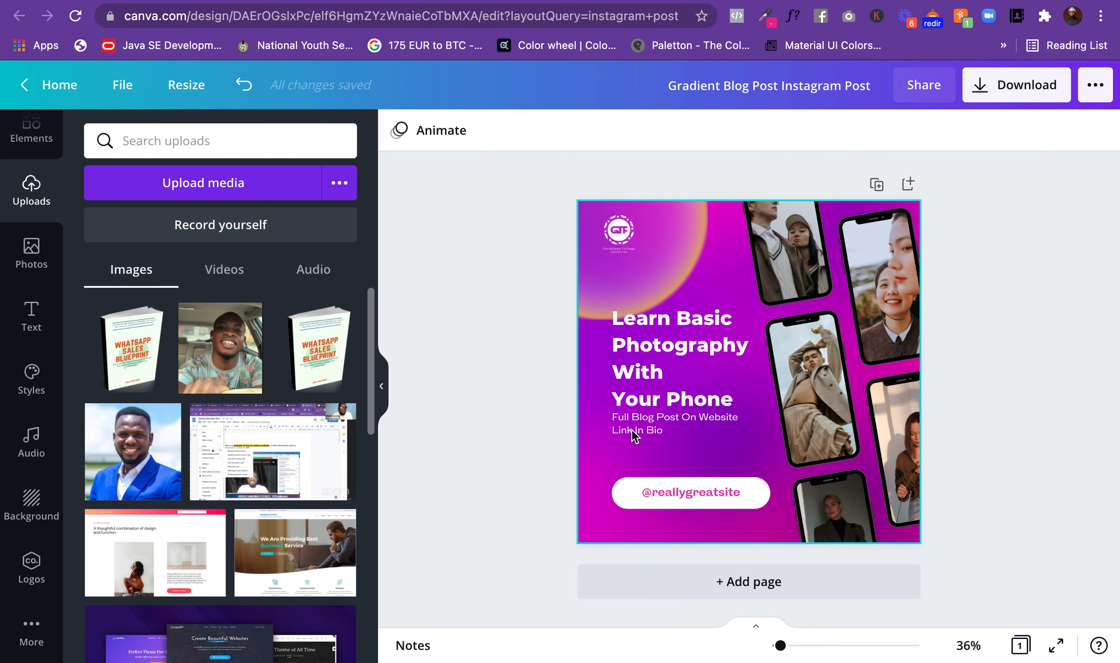
Step: Replace the subtitle text below the headline with "Even If You Don't Know Photography Before"
{"action": "left_click", "coordinate": [665, 434]}
{"action": "left_click", "coordinate": [665, 432]}
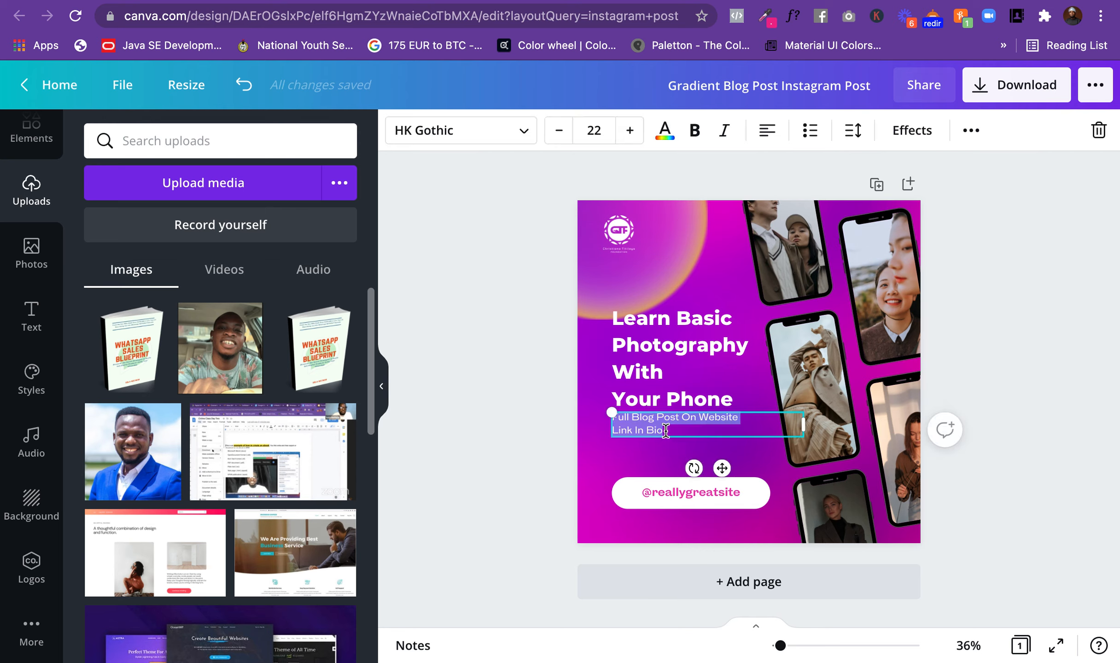
{"action": "key", "text": "BackSpace"}
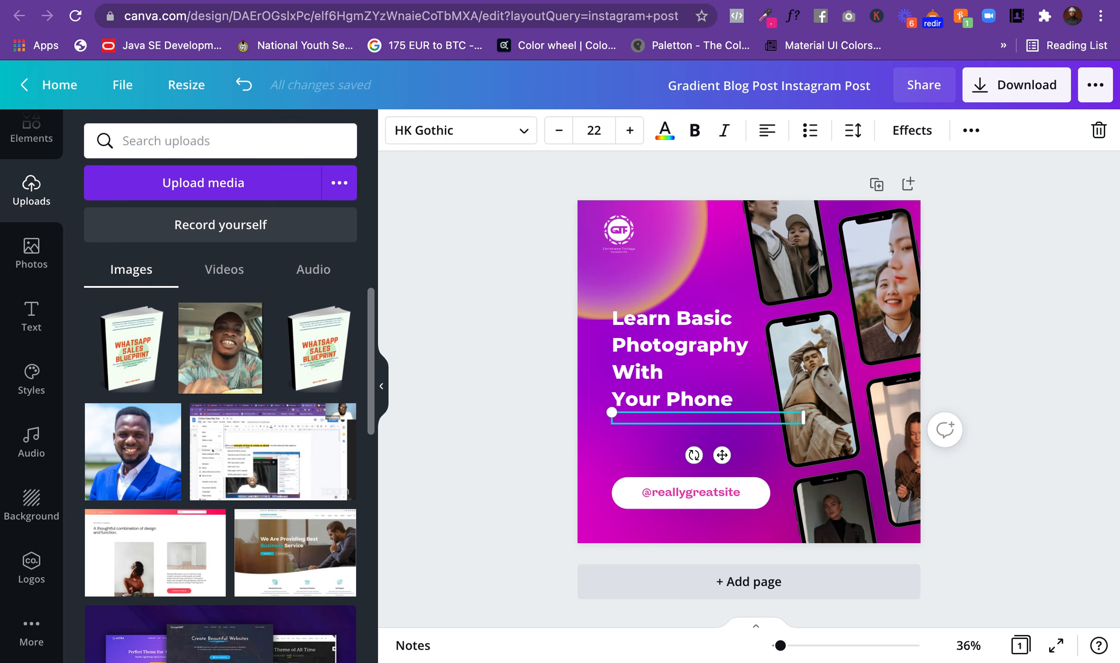
{"action": "type", "text": "Even If Yo"}
{"action": "type", "text": "Don't Know Photography Befor"}
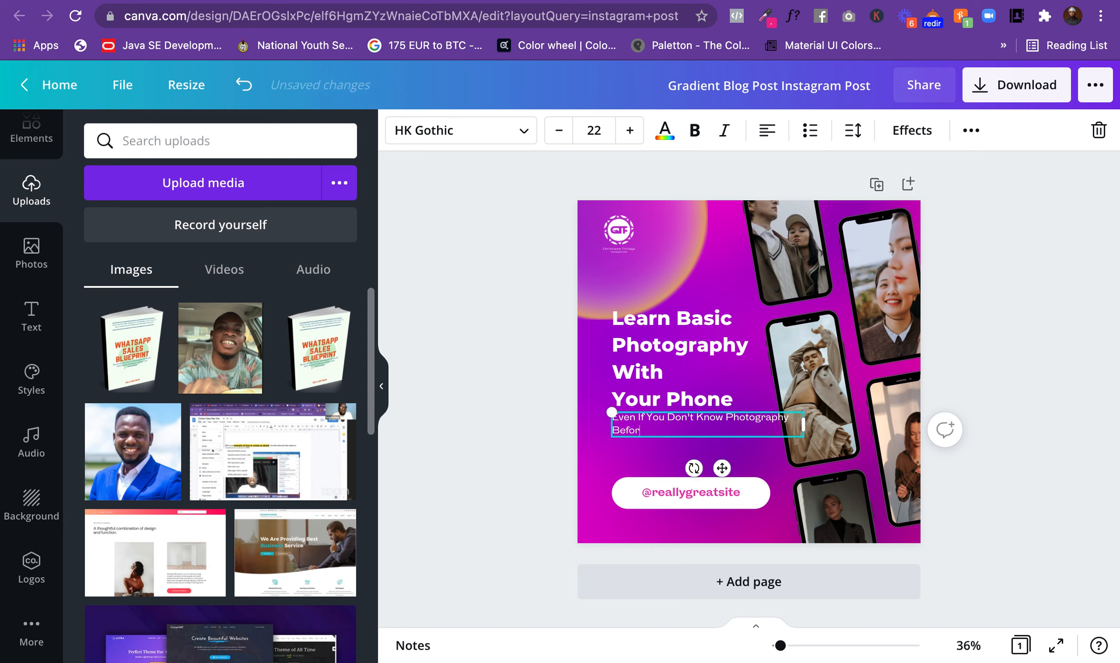
{"action": "type", "text": "e"}
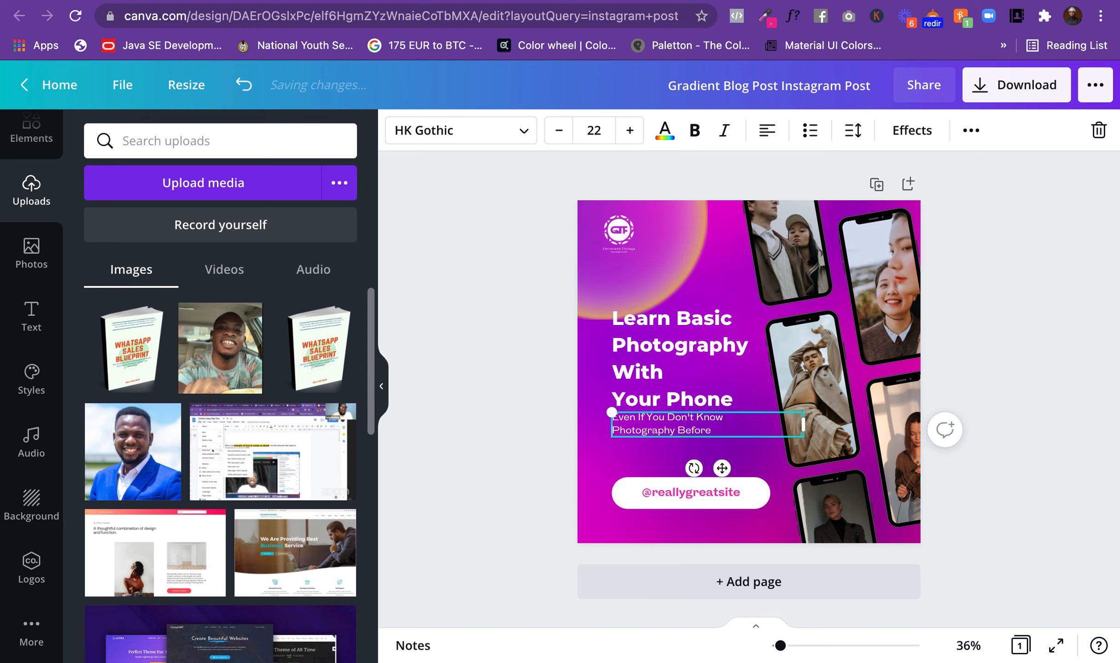
Step: Rewrite the subtitle below the headline as "No Prior Experience Required" and deselect it
{"action": "left_click_drag", "start_coordinate": [716, 428], "coordinate": [599, 413]}
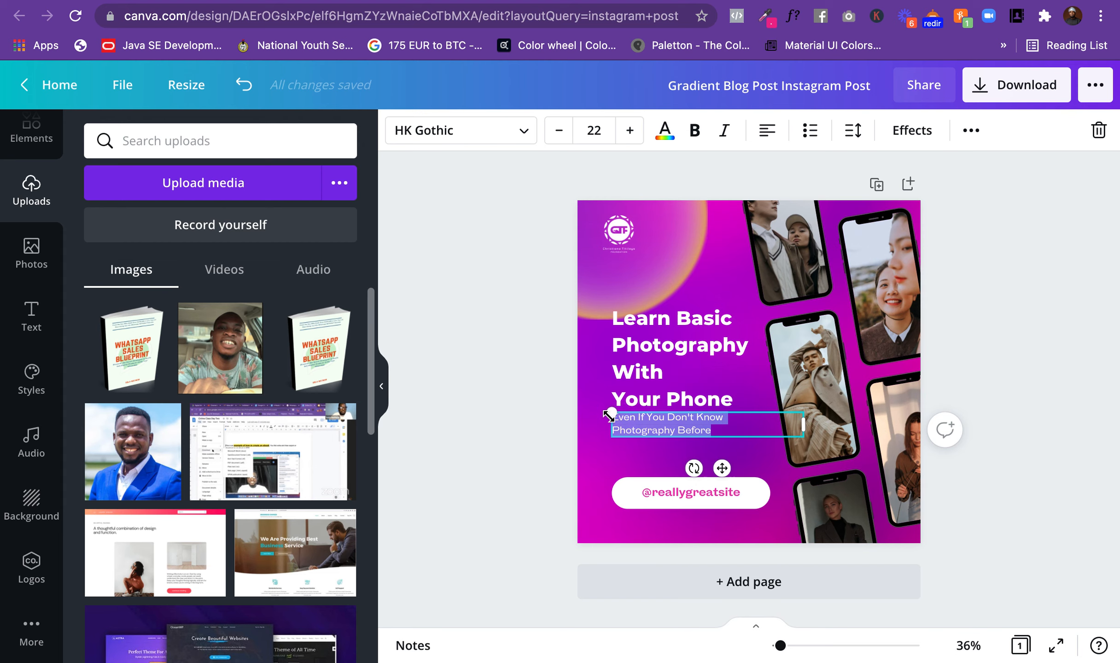
{"action": "type", "text": "No Pri"}
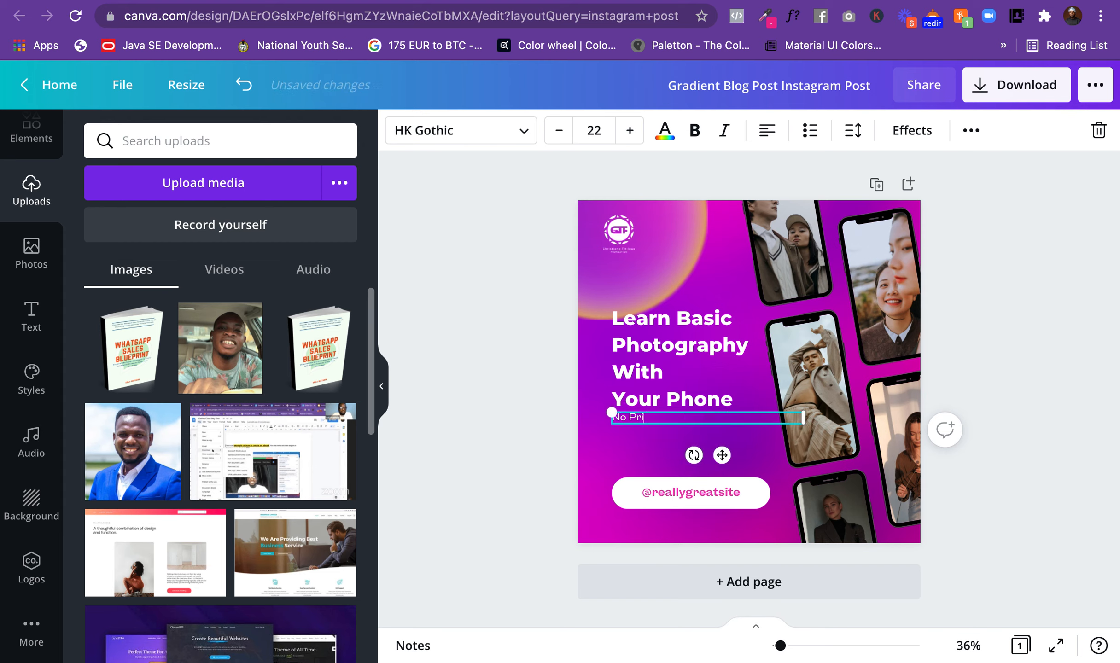
{"action": "type", "text": "or Experience Required"}
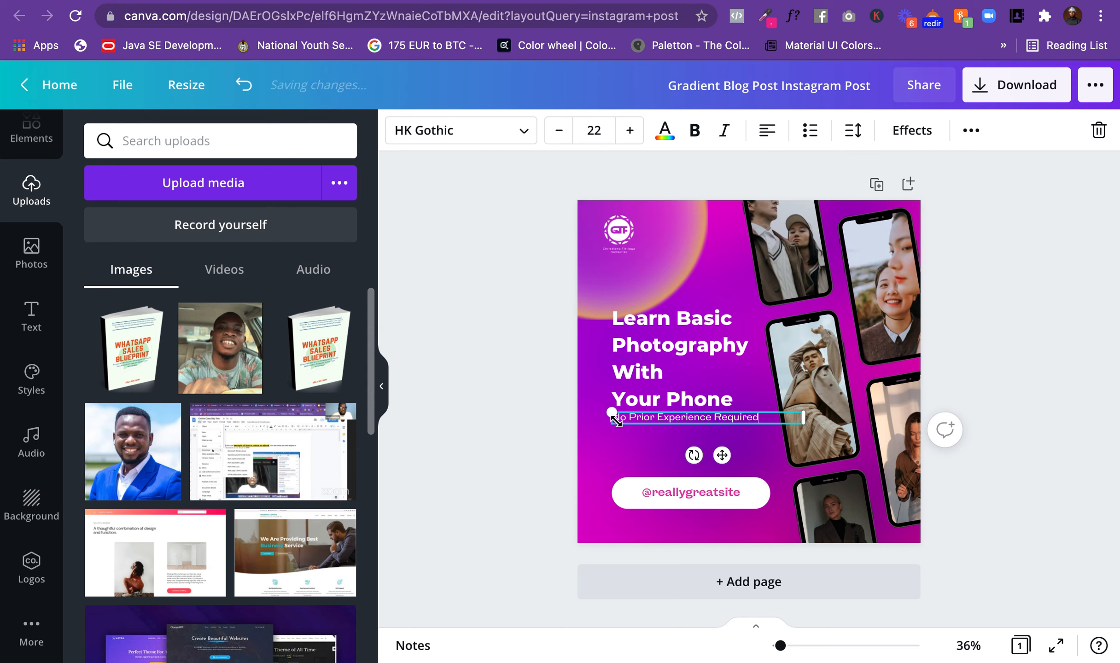
{"action": "left_click", "coordinate": [540, 419]}
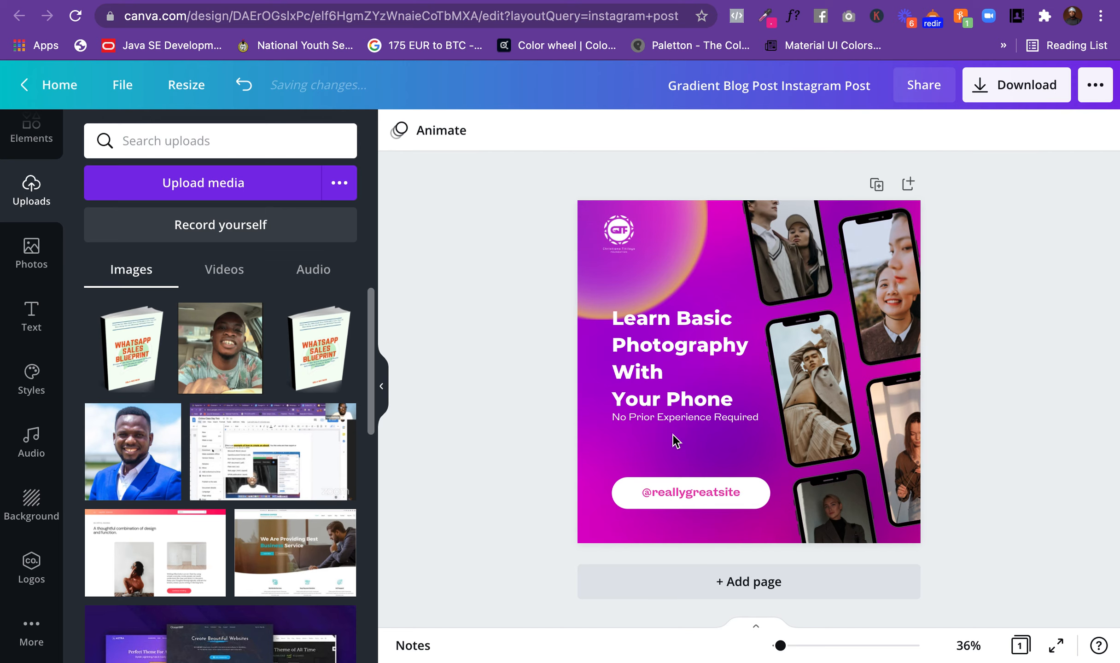
{"action": "left_click", "coordinate": [702, 491]}
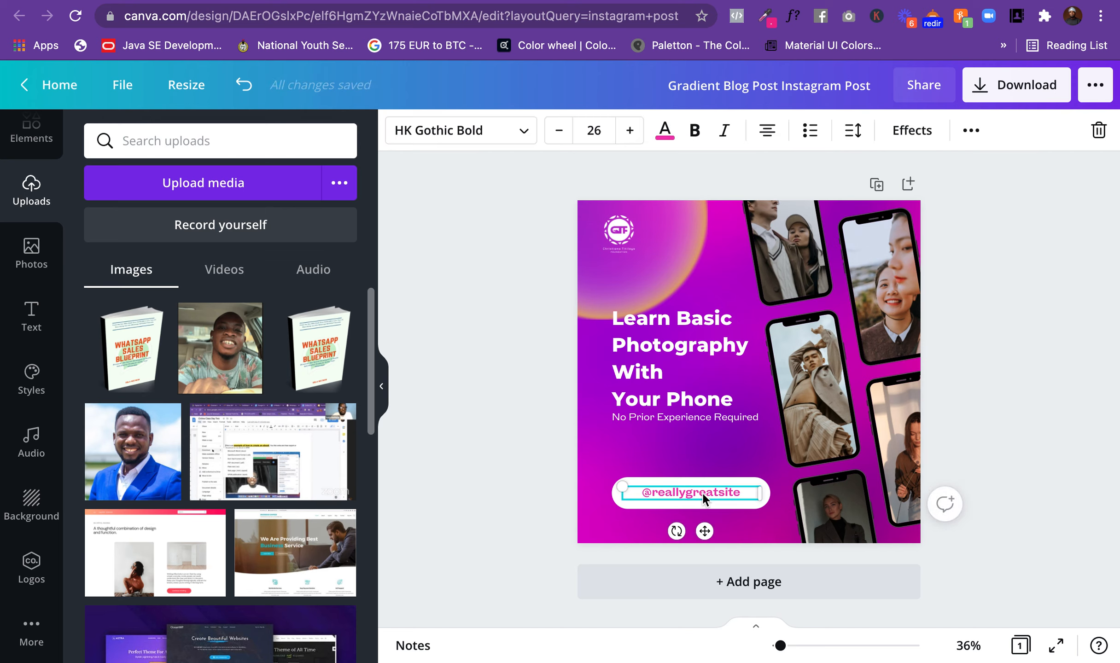
{"action": "double_click", "coordinate": [736, 494]}
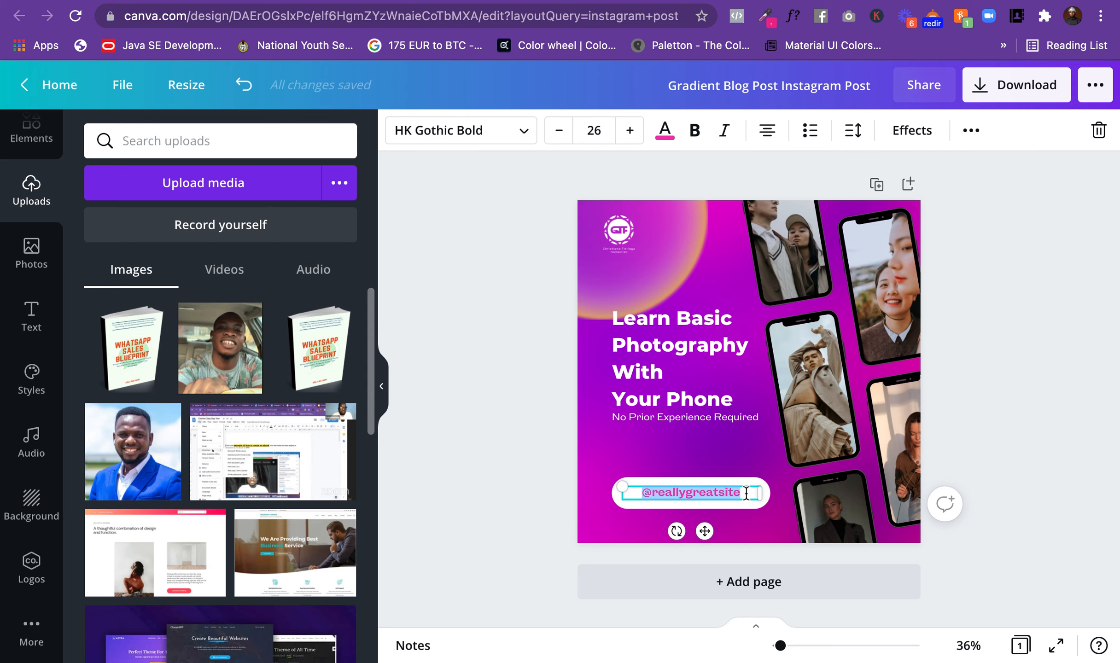
{"action": "type", "text": "S"}
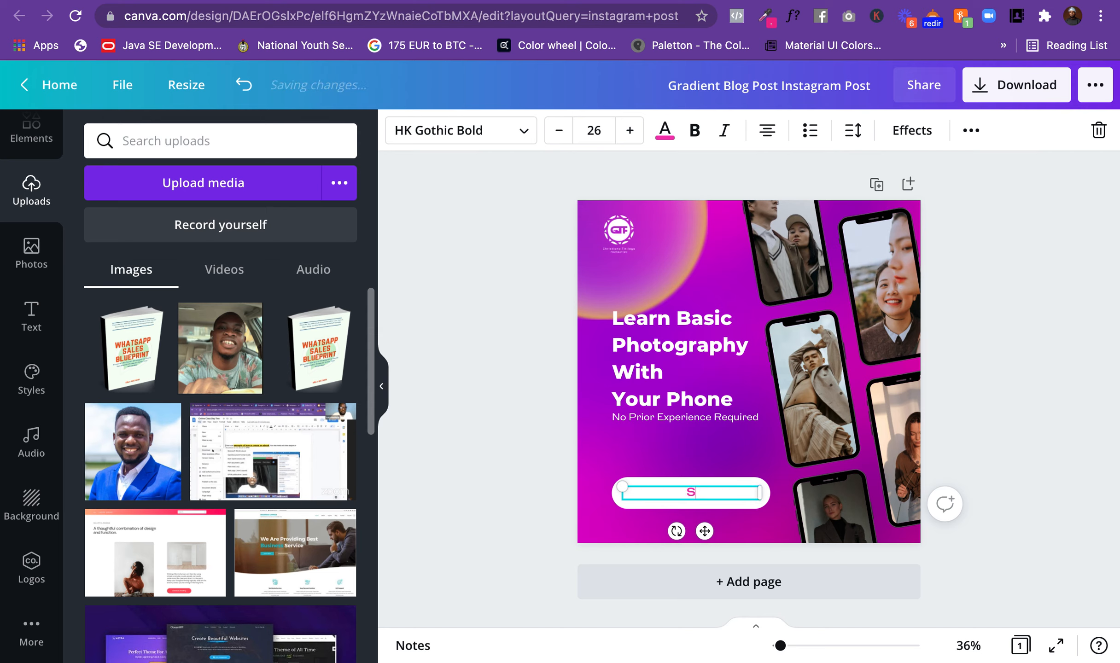
{"action": "type", "text": "ign Up"}
{"action": "left_click", "coordinate": [967, 407]}
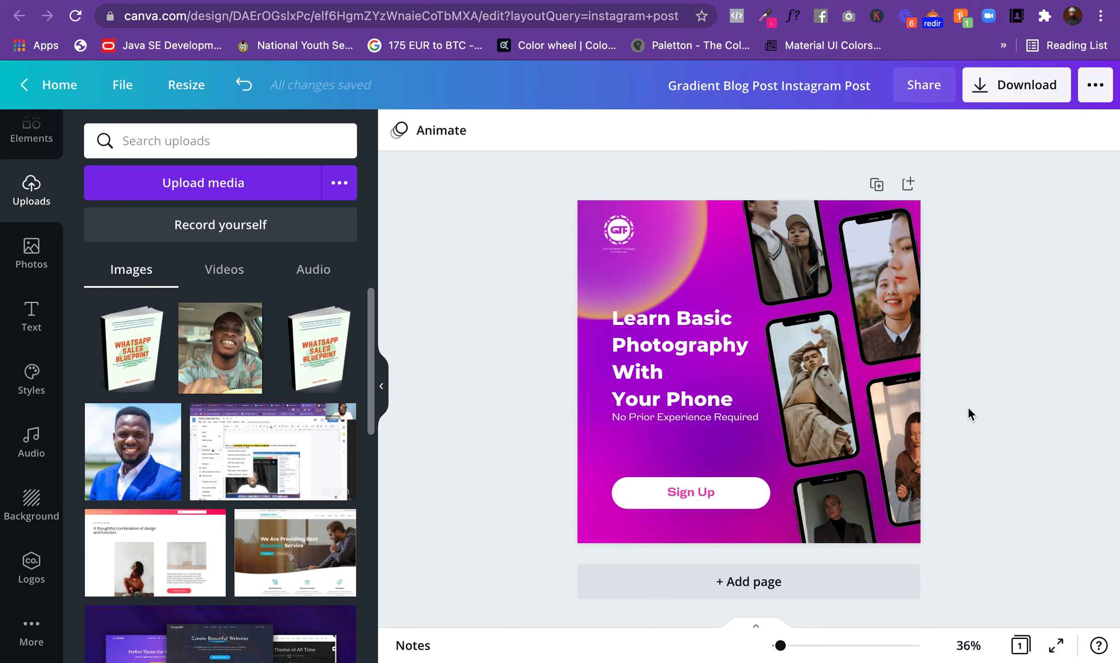
Step: Place the uploaded portrait of the man in the blue suit into the phone frame at the post's lower-right edge
{"action": "left_click", "coordinate": [824, 380]}
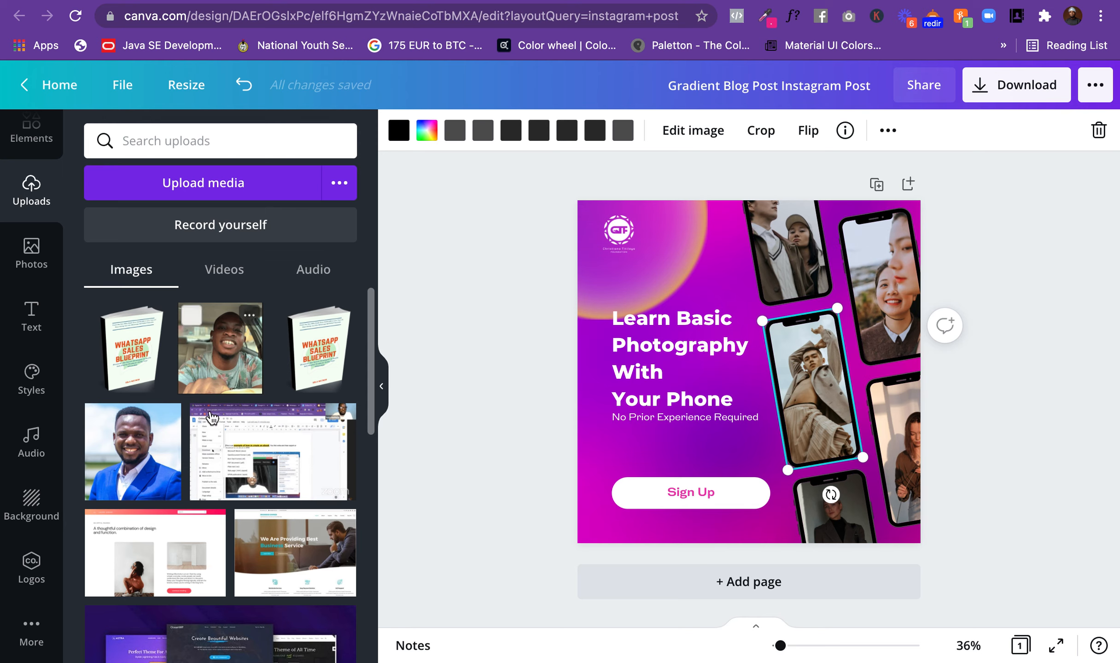
{"action": "left_click_drag", "start_coordinate": [133, 447], "coordinate": [408, 392]}
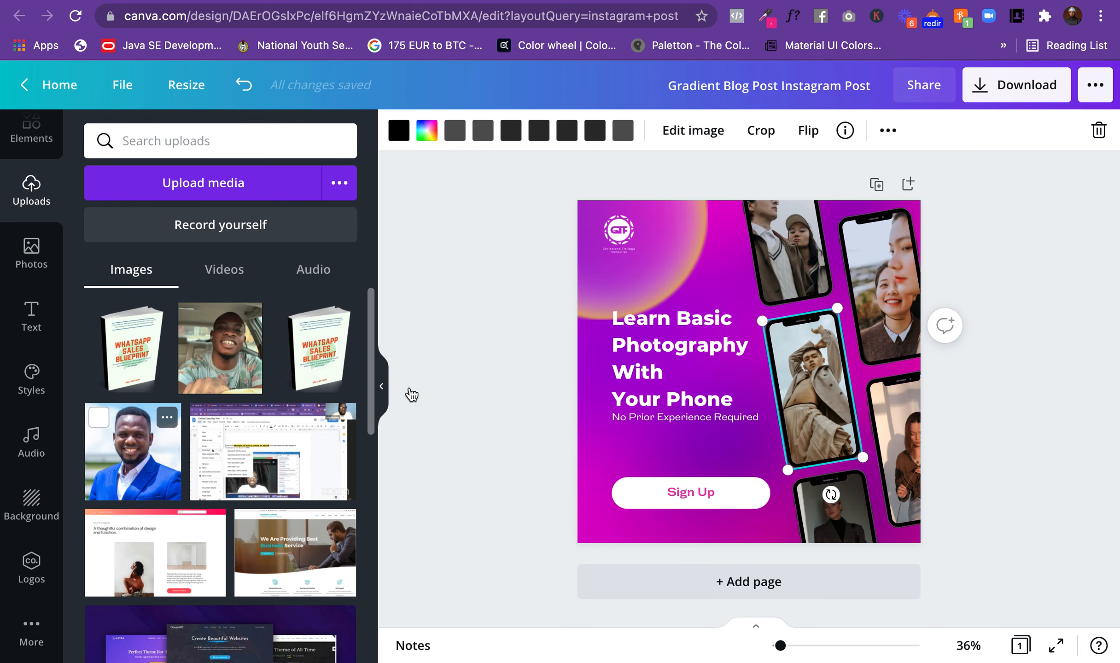
{"action": "left_click", "coordinate": [152, 463]}
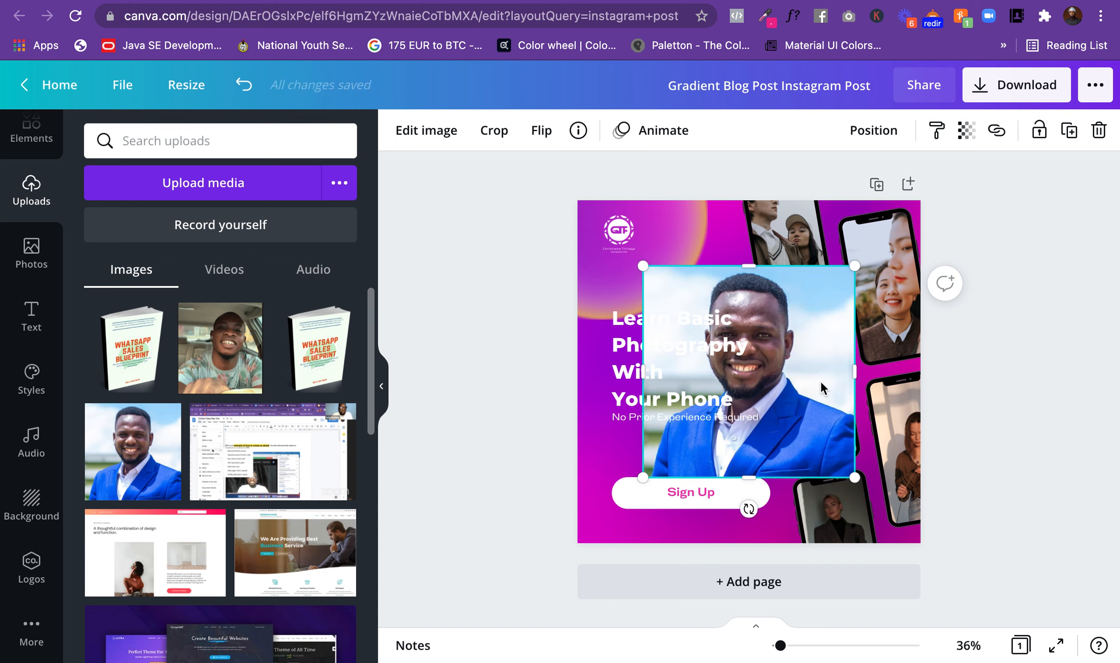
{"action": "left_click_drag", "start_coordinate": [807, 364], "coordinate": [878, 398]}
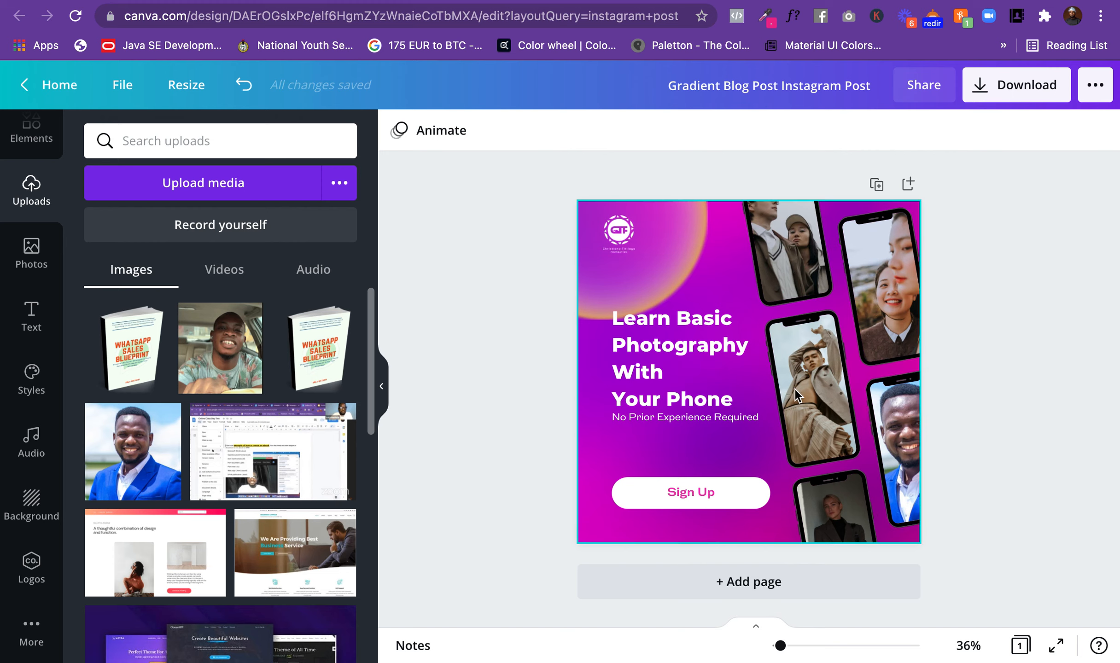
Step: Add the uploaded blue-suit portrait again and place it into the middle phone frame beside the headline
{"action": "left_click", "coordinate": [825, 364]}
{"action": "left_click", "coordinate": [905, 426]}
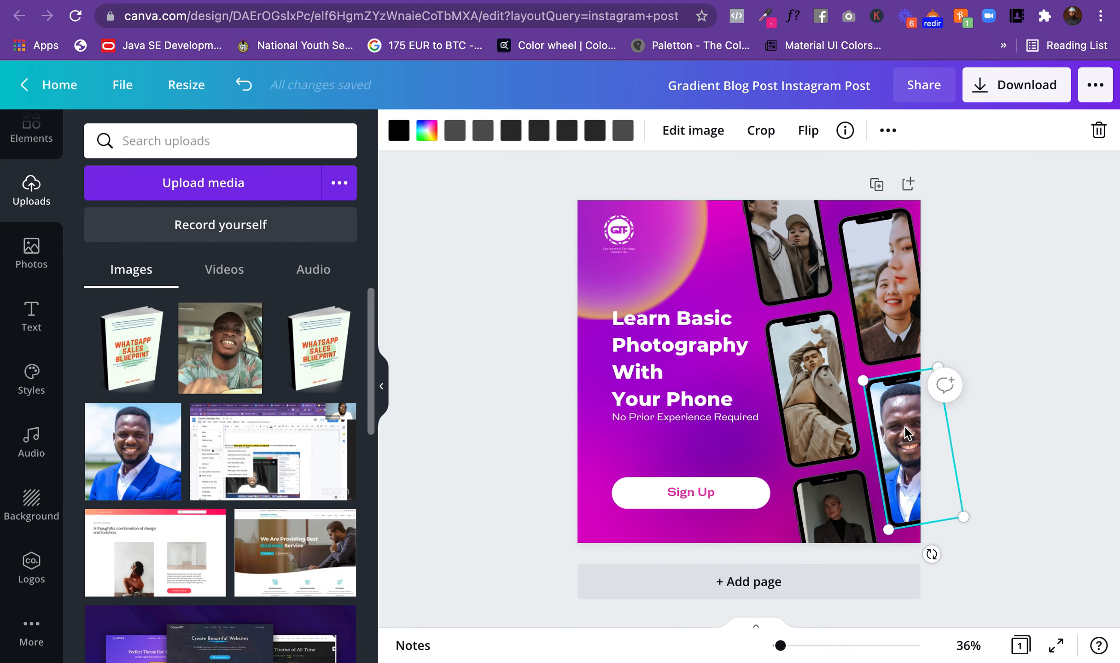
{"action": "left_click", "coordinate": [138, 448]}
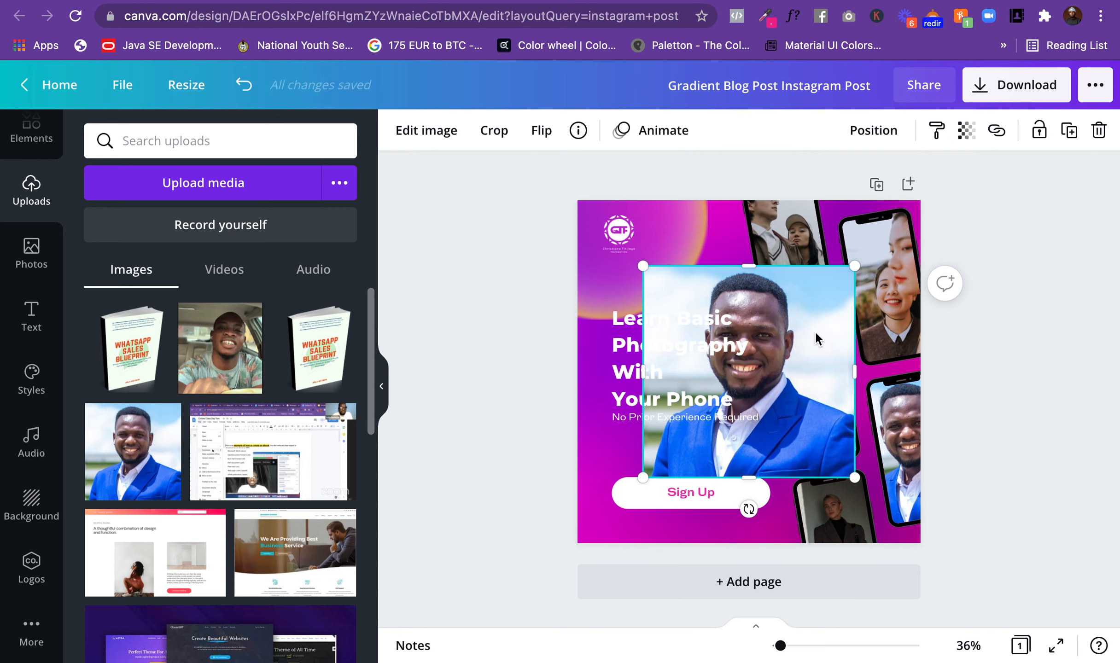
{"action": "left_click_drag", "start_coordinate": [827, 357], "coordinate": [834, 352]}
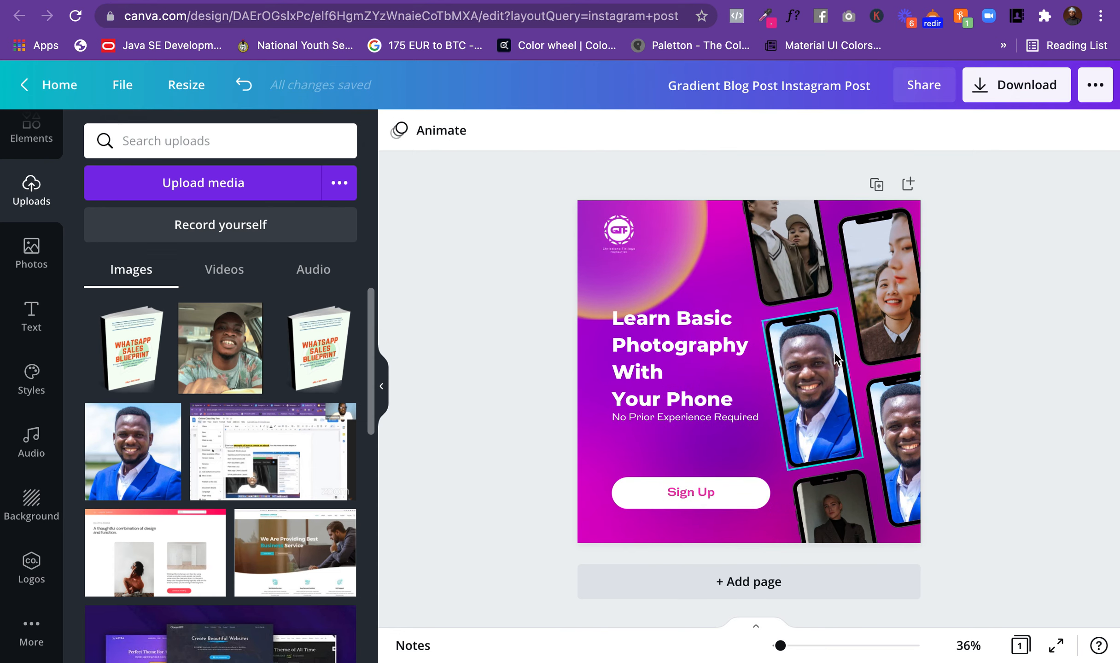
Step: Find stock photos with "brand:BAD_1zVjZ18 friends" and place the selfie of two women on pink into the phone frame at the lower-right edge
{"action": "left_click", "coordinate": [907, 418]}
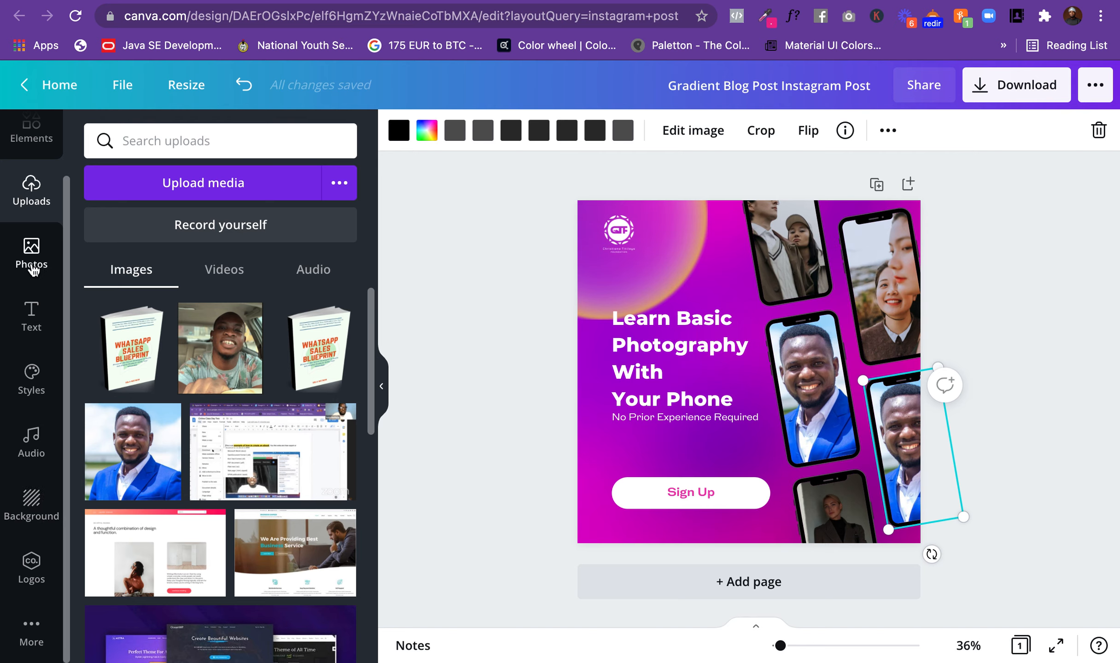
{"action": "left_click", "coordinate": [46, 258]}
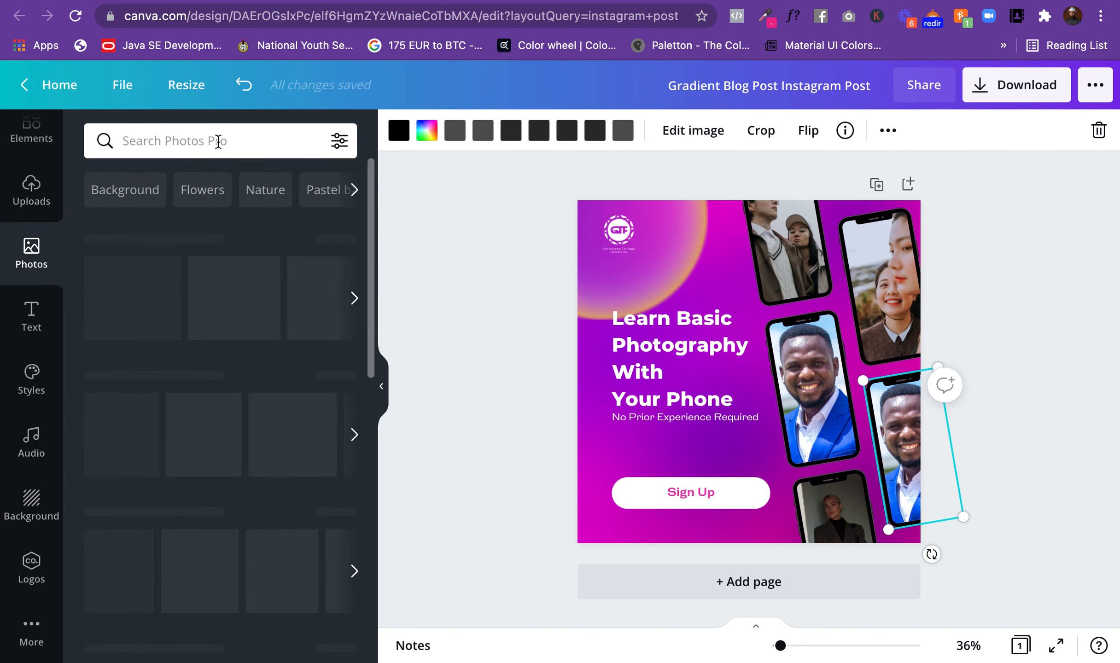
{"action": "left_click", "coordinate": [218, 141]}
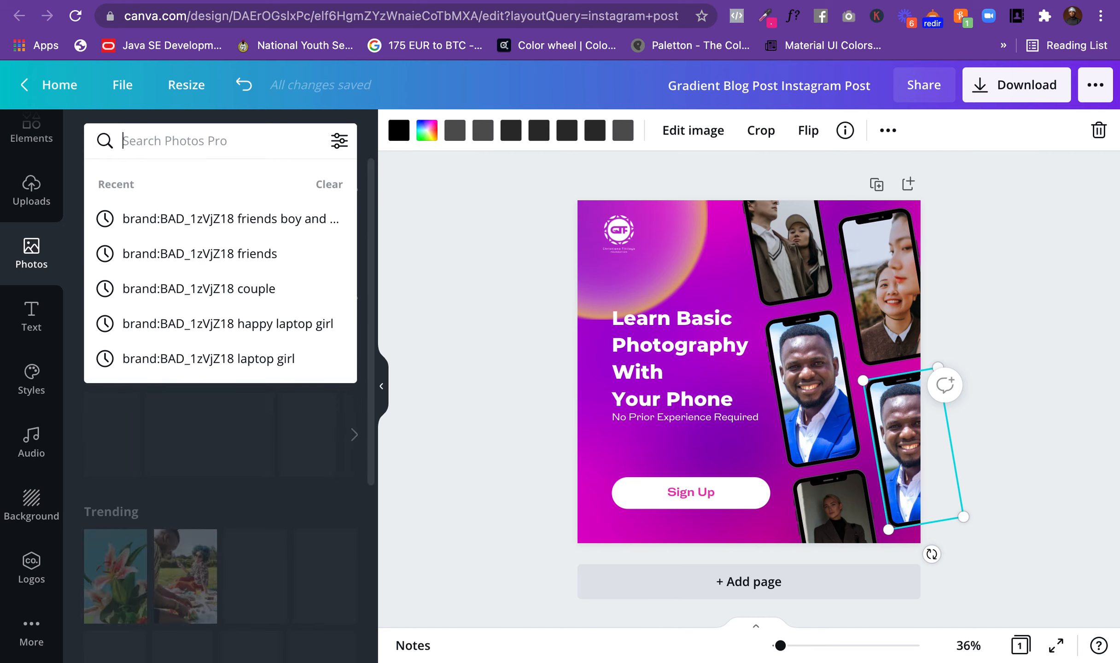
{"action": "type", "text": "bra"}
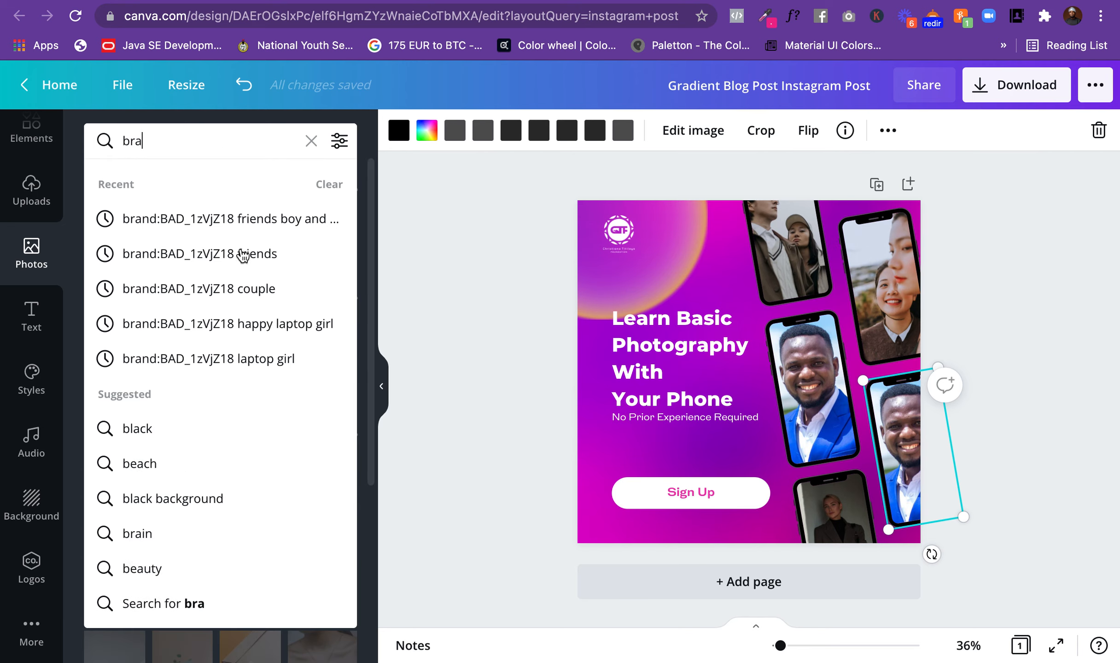
{"action": "left_click", "coordinate": [243, 256]}
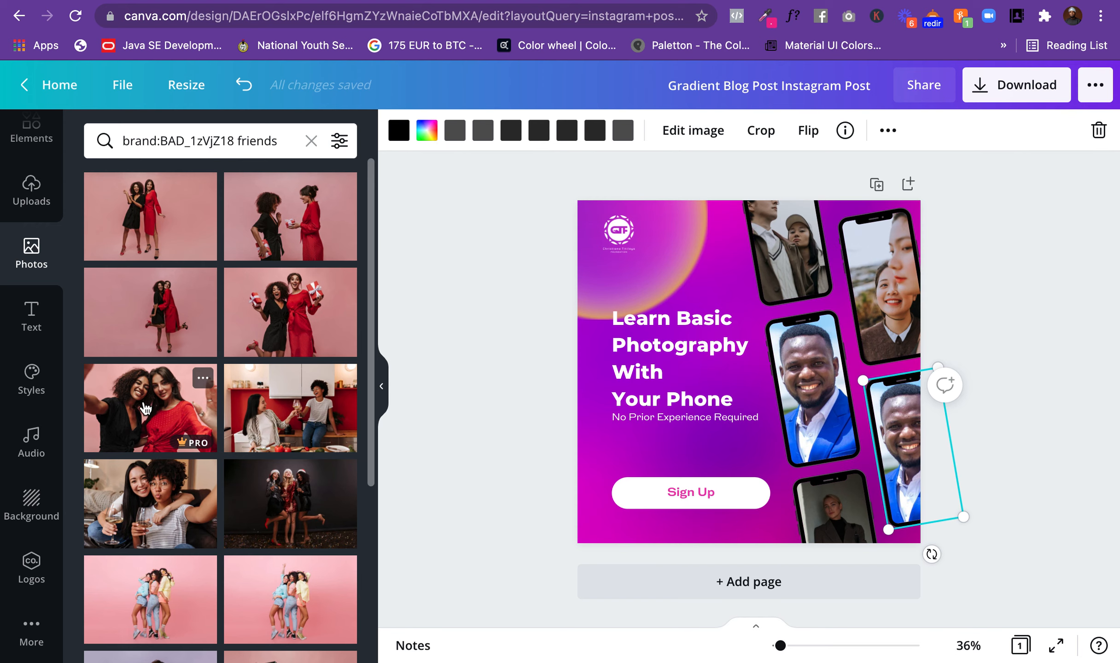
{"action": "left_click", "coordinate": [145, 410]}
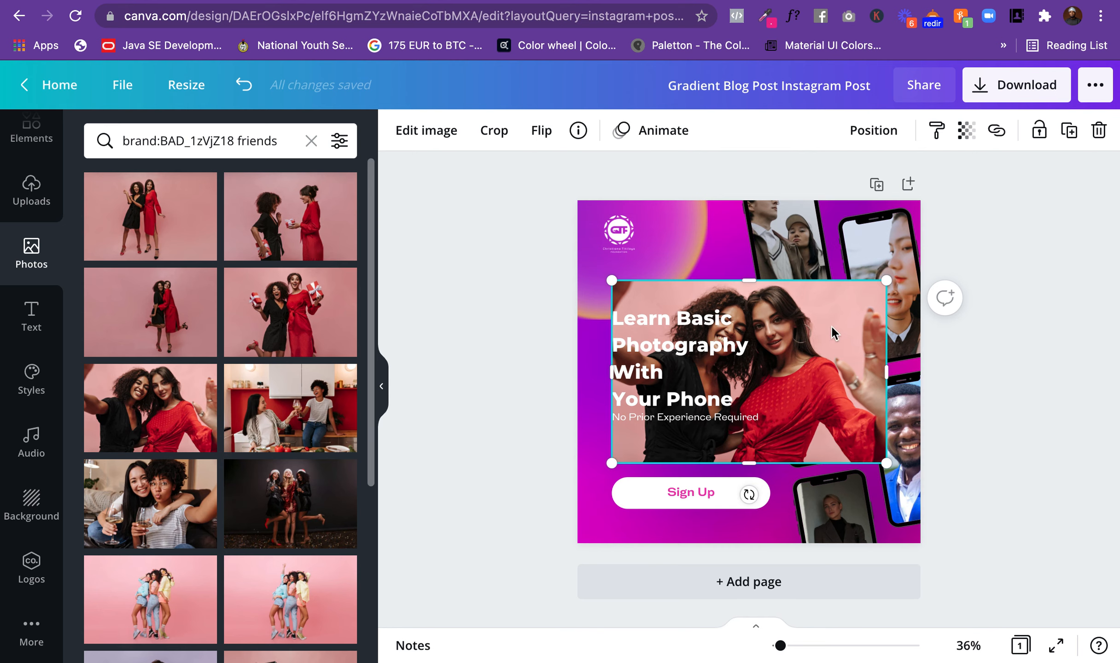
{"action": "left_click_drag", "start_coordinate": [832, 333], "coordinate": [896, 418]}
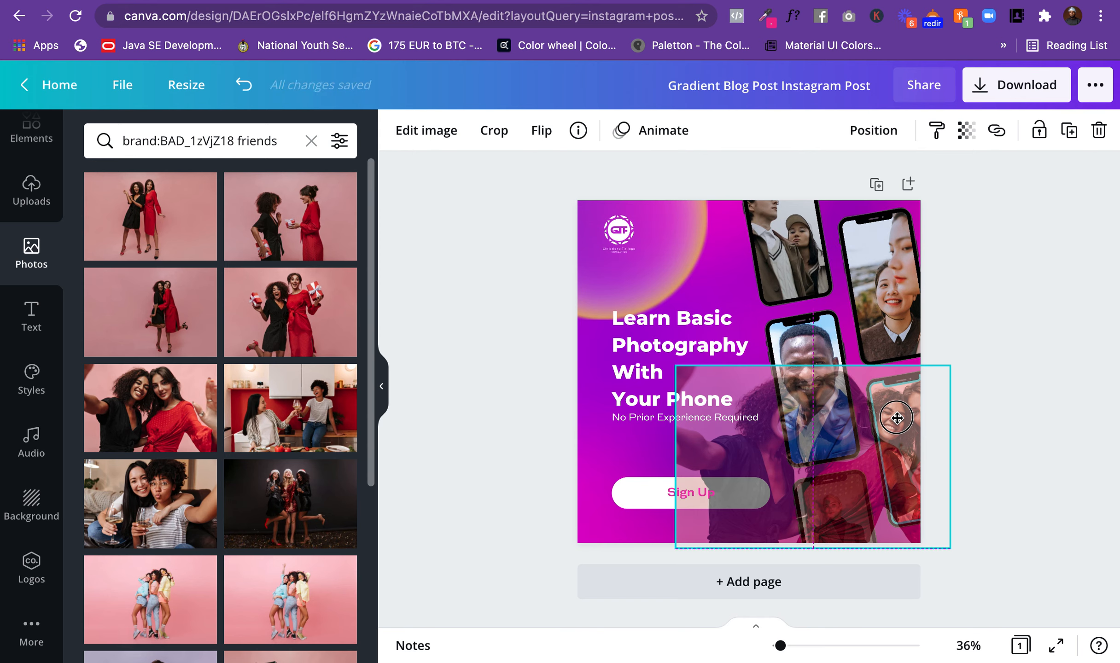
{"action": "left_click_drag", "start_coordinate": [897, 417], "coordinate": [897, 418]}
Step: Adjust the crop of the two women's selfie within its phone frame and finish cropping
{"action": "double_click", "coordinate": [910, 423]}
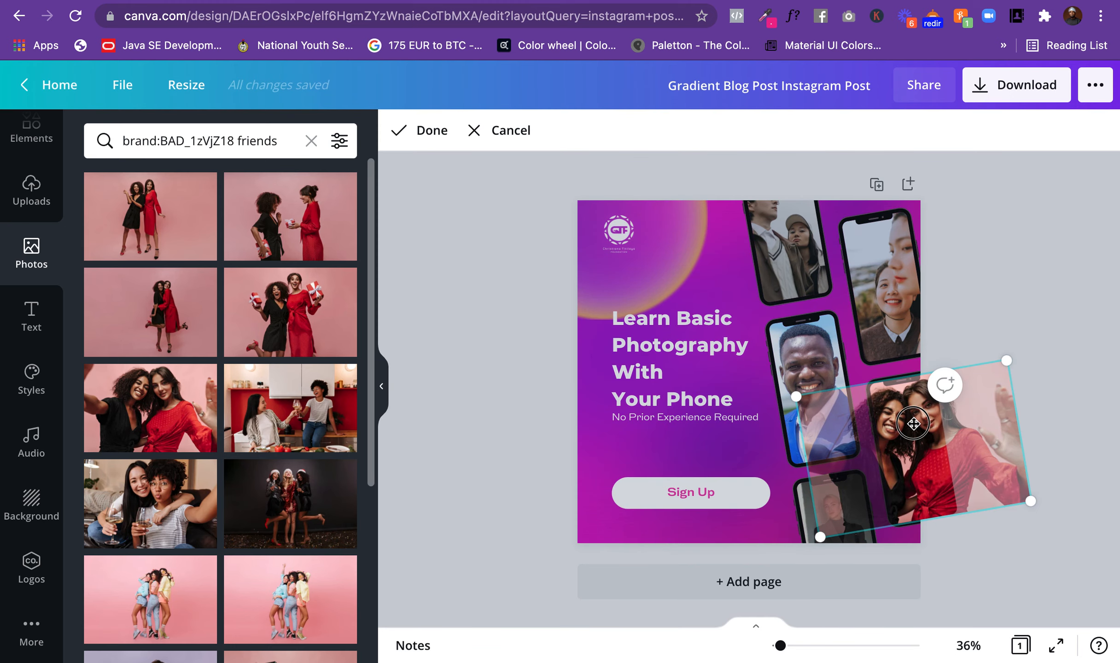
{"action": "left_click_drag", "start_coordinate": [911, 423], "coordinate": [906, 435]}
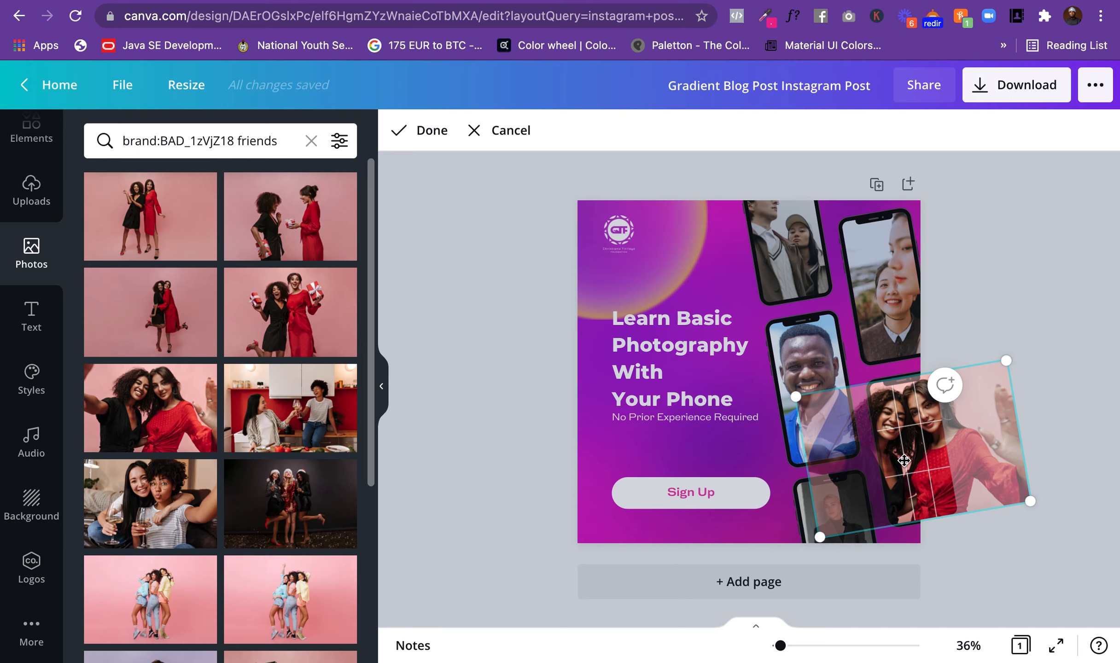
{"action": "left_click", "coordinate": [760, 458]}
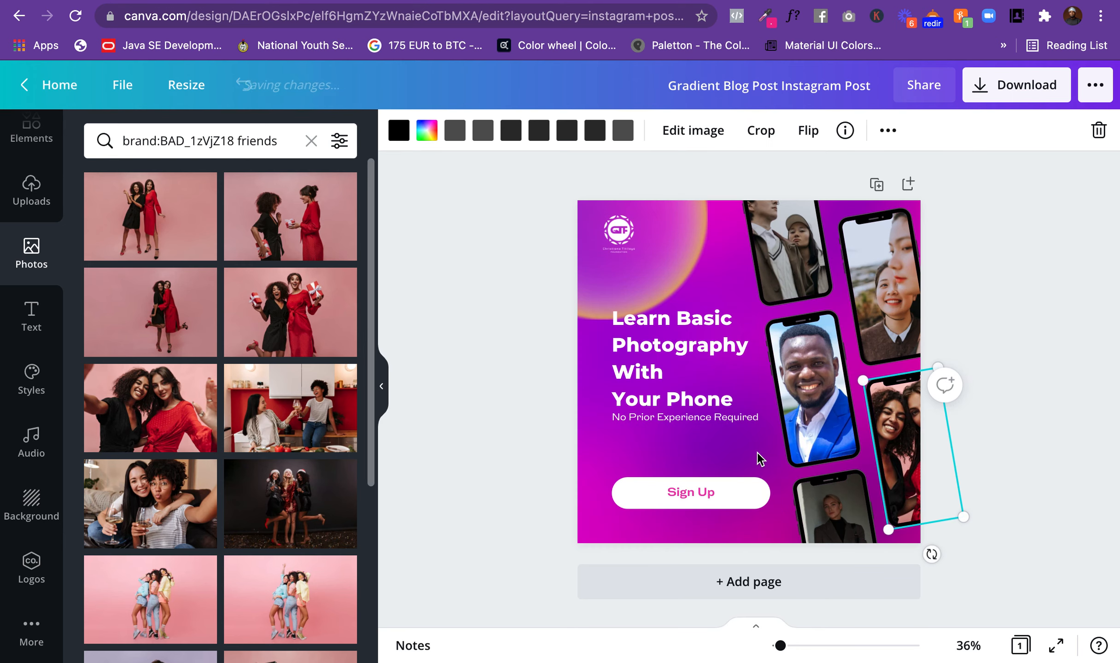
Step: Download the design as a PNG at size 1, saving it to the Desktop as "Gradient Blog Post Instagram Post", and dismiss the download confirmation
{"action": "left_click", "coordinate": [980, 395]}
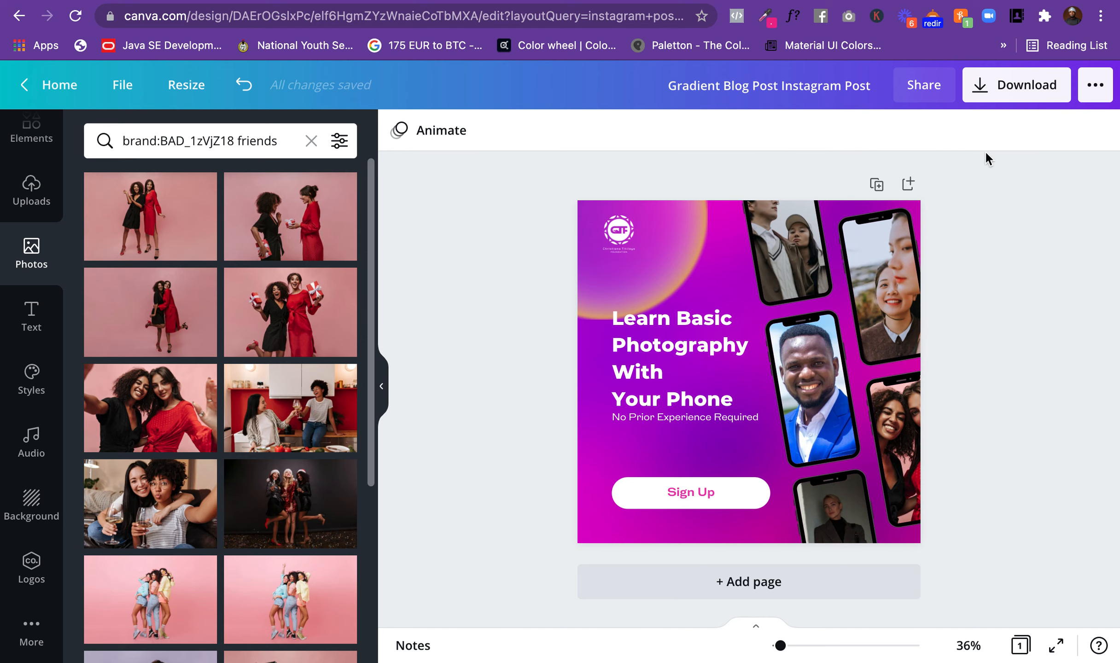
{"action": "left_click", "coordinate": [1015, 90]}
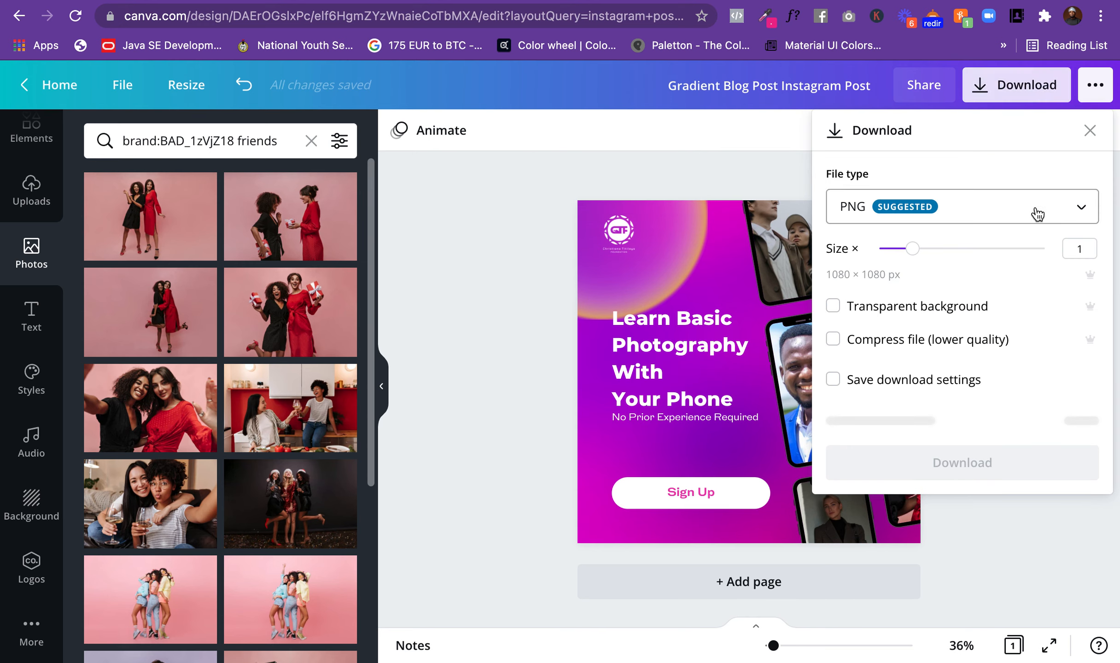
{"action": "left_click", "coordinate": [1020, 226]}
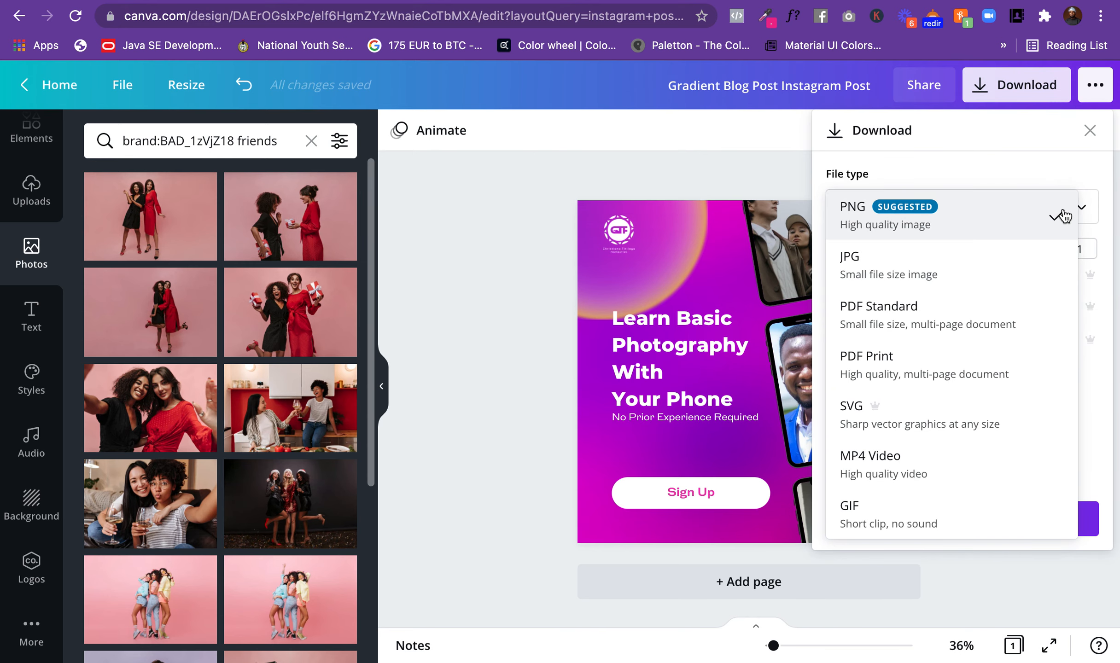
{"action": "left_click", "coordinate": [1016, 174]}
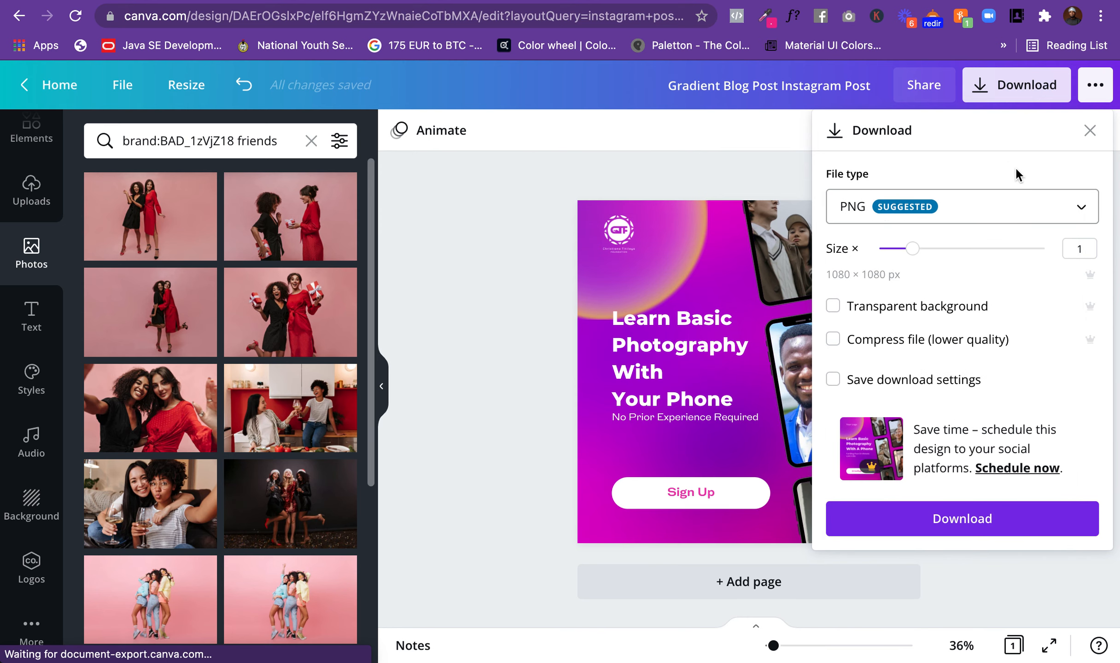
{"action": "left_click", "coordinate": [967, 519]}
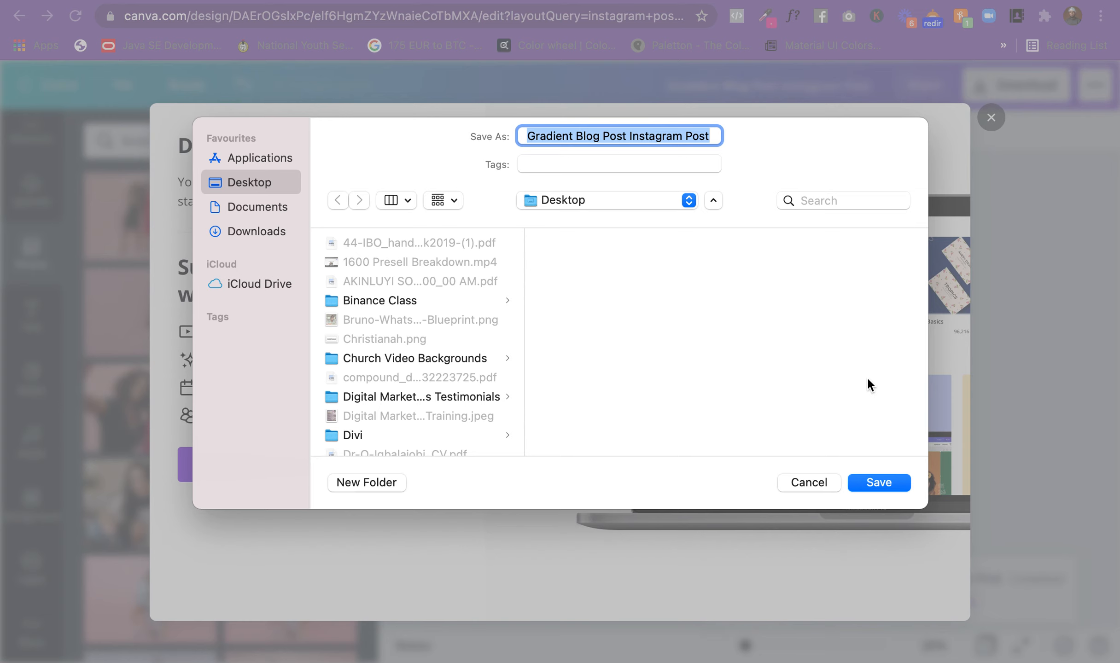
{"action": "left_click", "coordinate": [872, 481]}
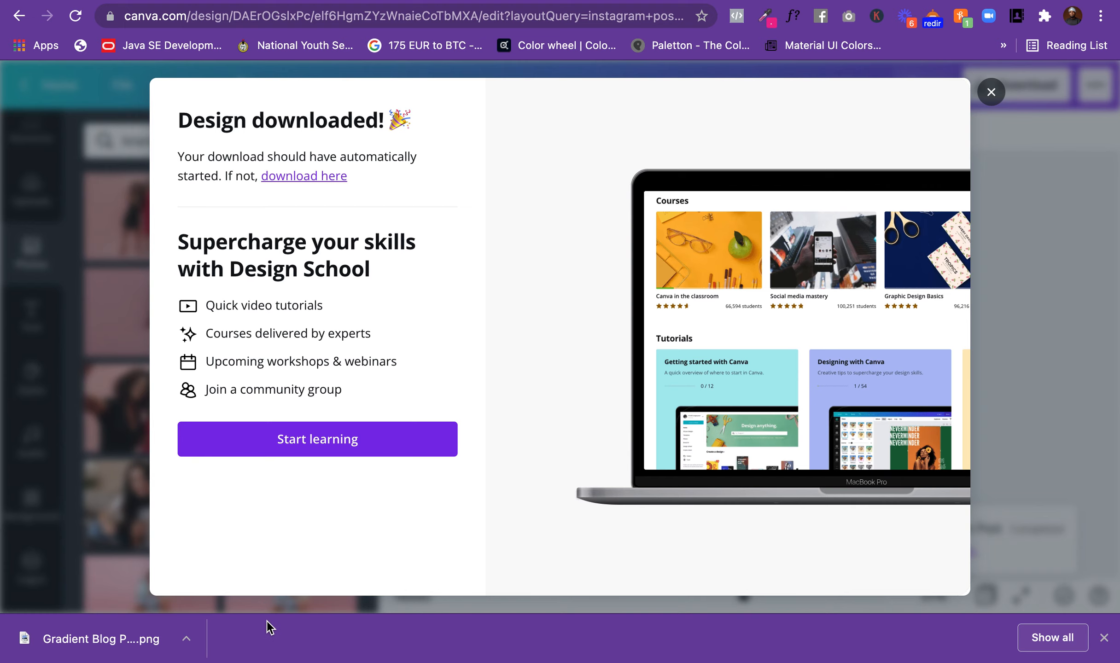
{"action": "left_click", "coordinate": [991, 92]}
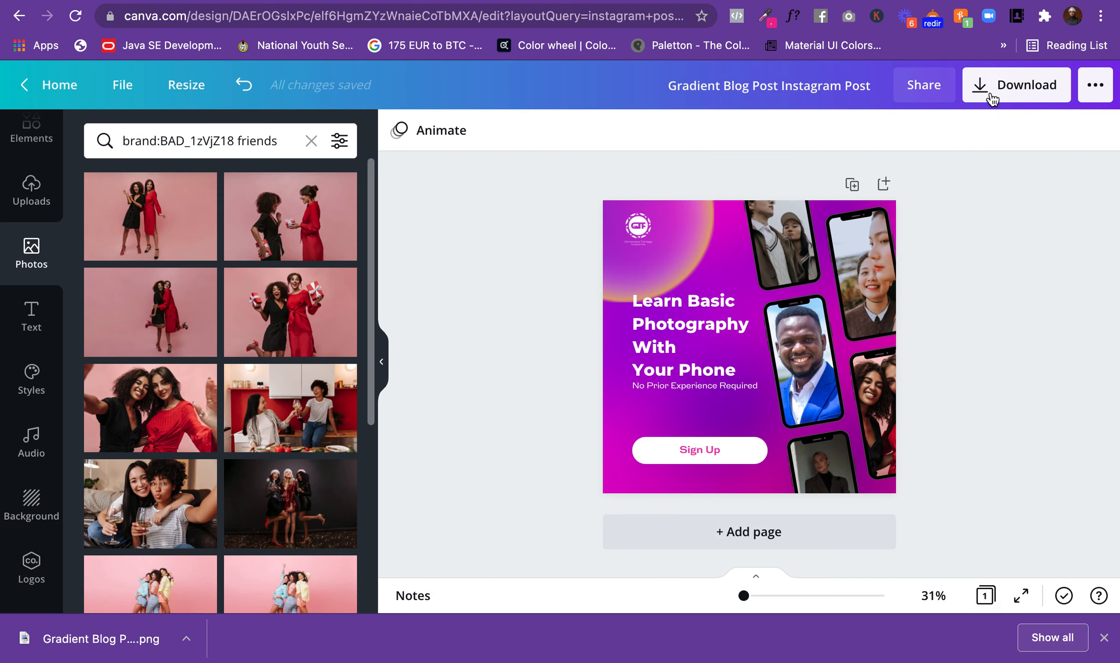
Step: Open the downloaded PNG, examine the finished post in full screen, and return to the normal window view
{"action": "left_click", "coordinate": [185, 642]}
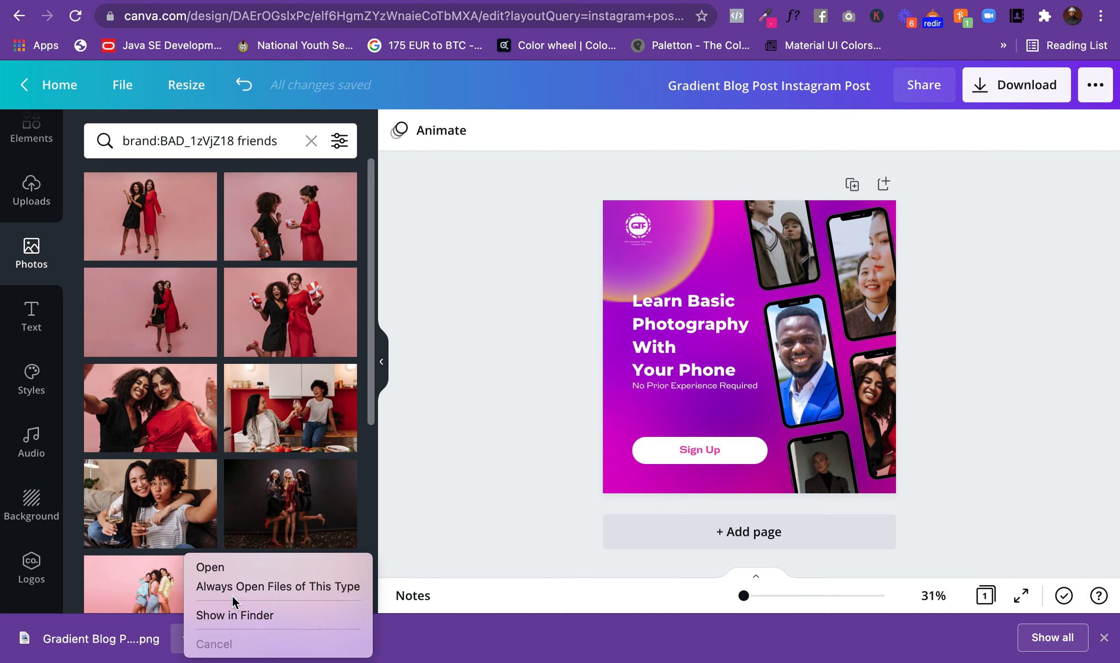
{"action": "left_click", "coordinate": [225, 569]}
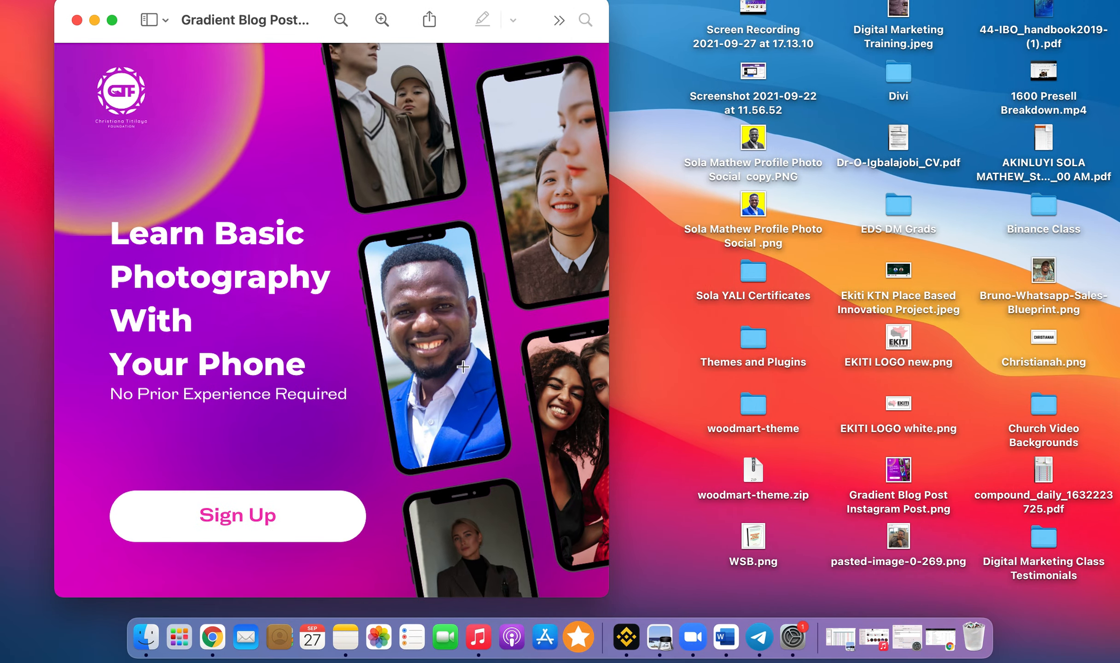
{"action": "left_click", "coordinate": [111, 20]}
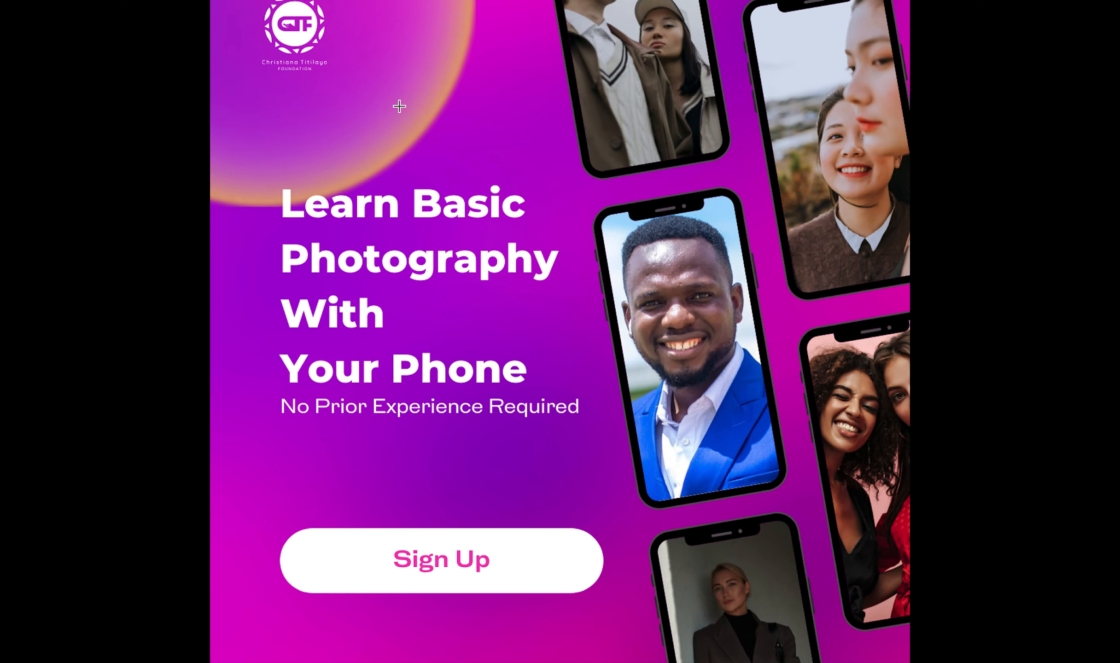
{"action": "mouse_move", "coordinate": [123, 10]}
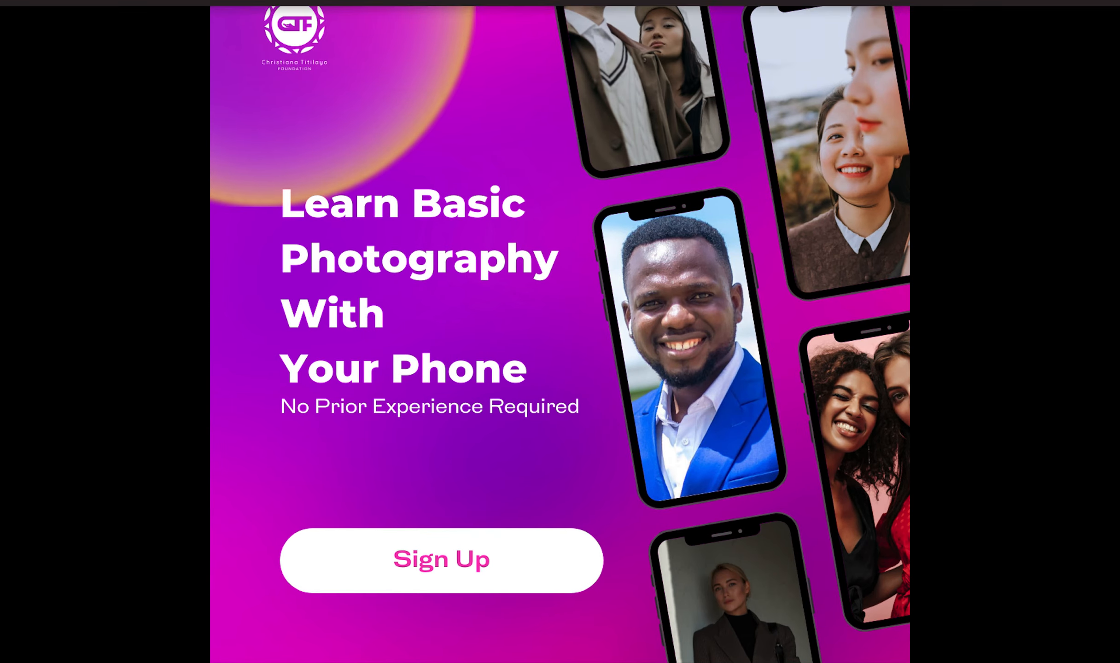
{"action": "left_click", "coordinate": [58, 8]}
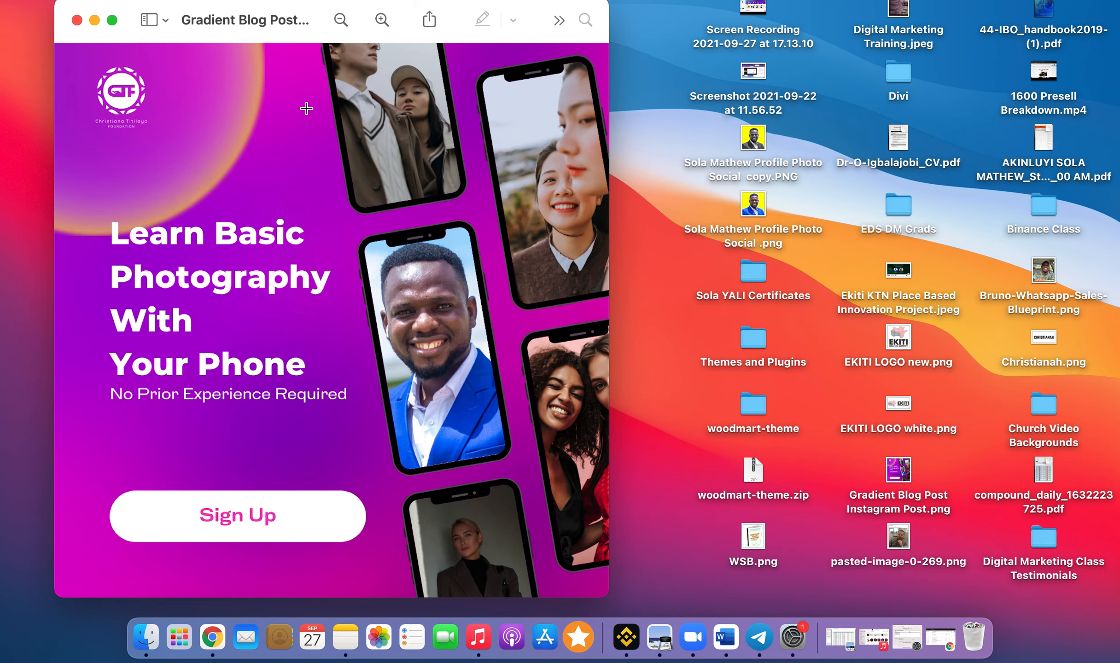
Step: Move the image preview window across the desktop and switch back to the Canva design in Chrome
{"action": "left_click_drag", "start_coordinate": [128, 27], "coordinate": [614, 46]}
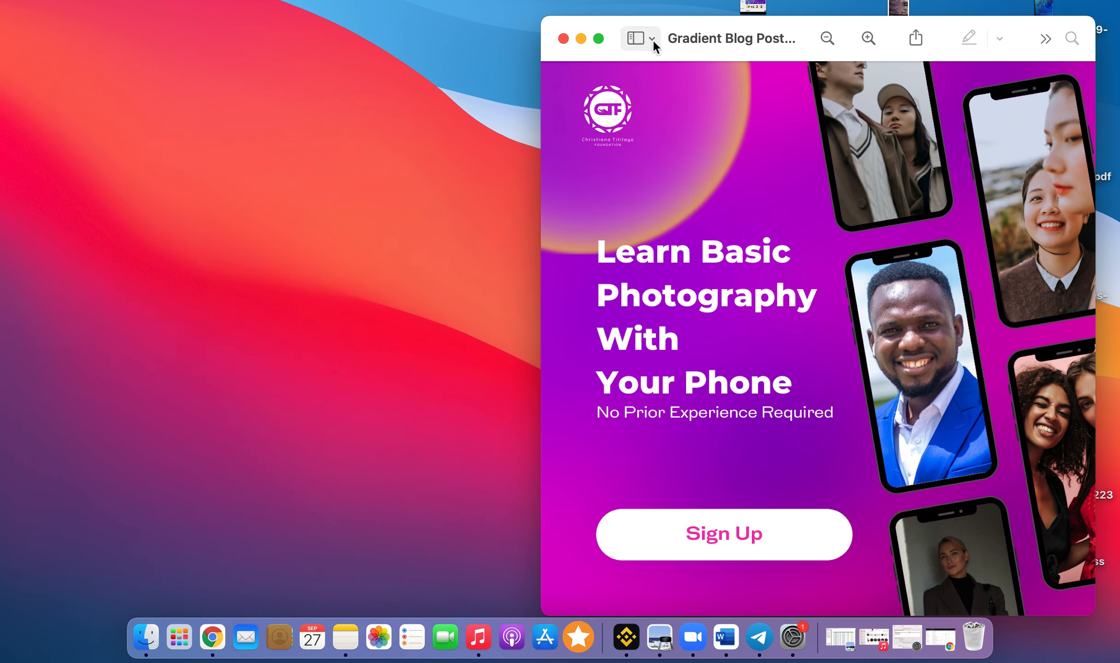
{"action": "left_click_drag", "start_coordinate": [805, 45], "coordinate": [783, 20]}
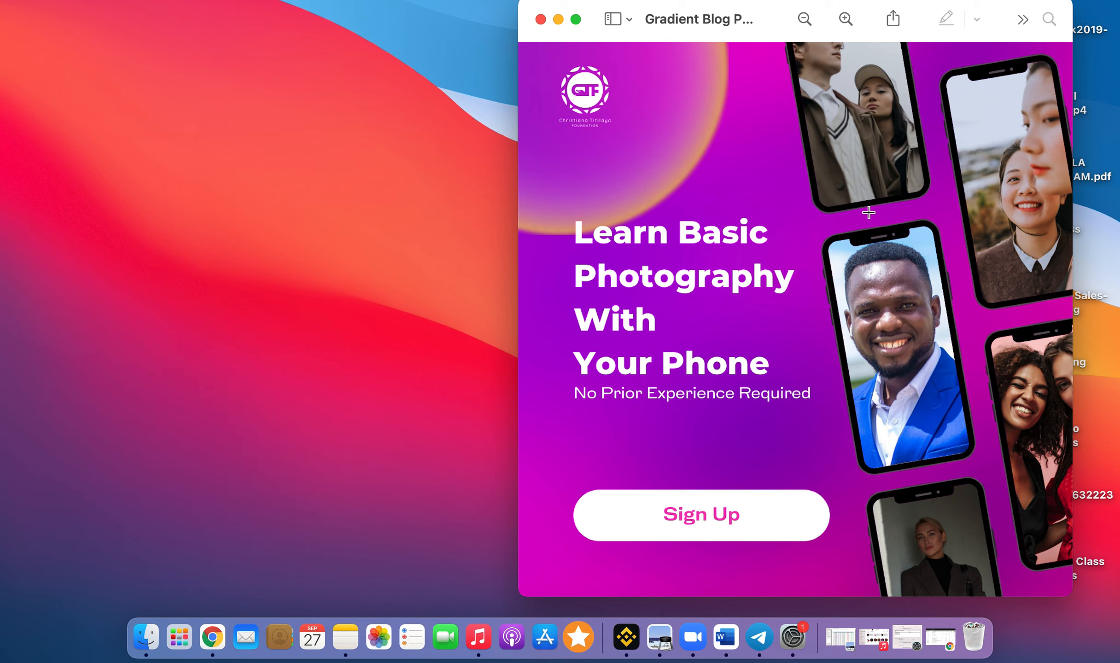
{"action": "left_click", "coordinate": [211, 638]}
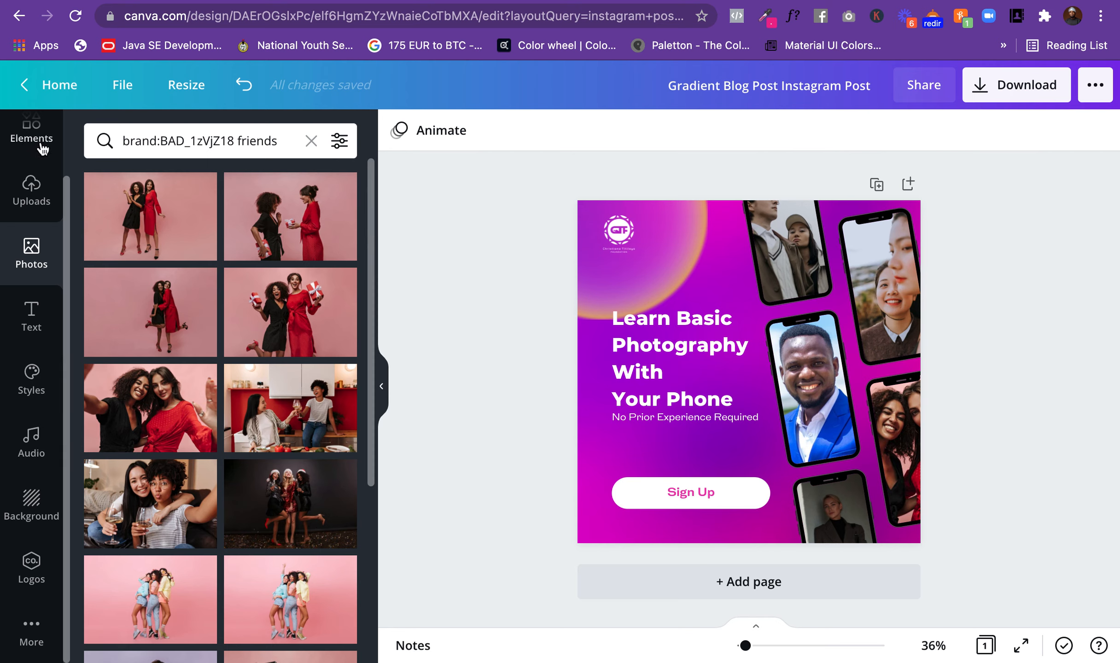
{"action": "scroll", "coordinate": [32, 147], "scroll_direction": "up", "scroll_amount": 3}
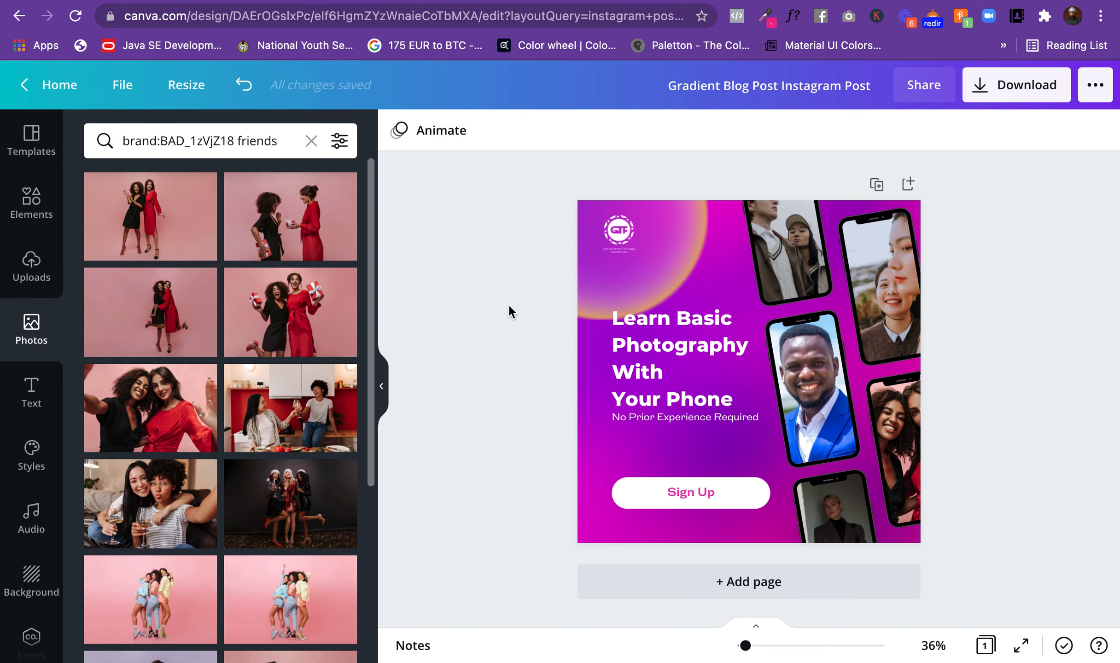